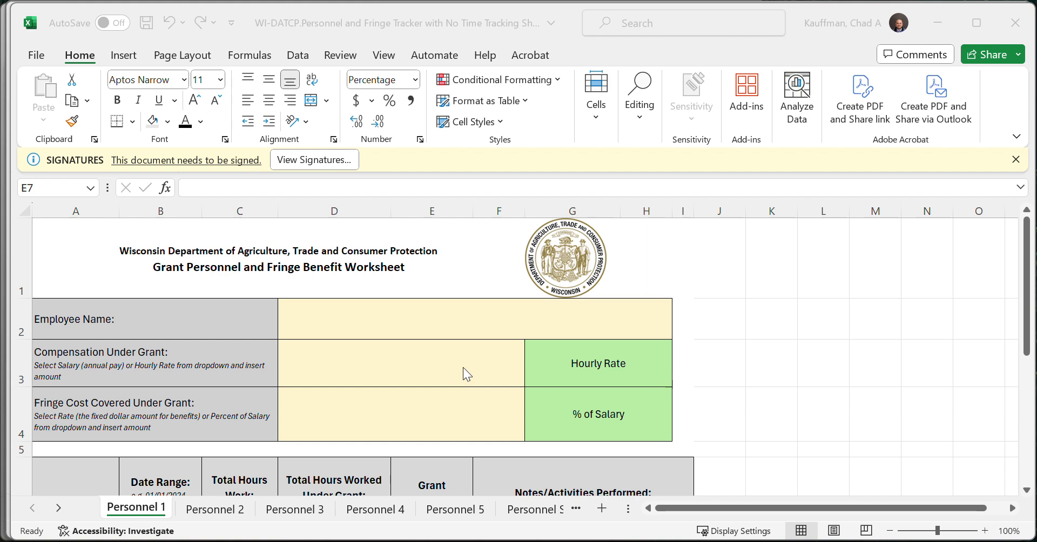
# - Look over the Personnel 1 worksheet's input fields and weekly table, and the Personnel Summary sheet's cost and supervisor approval sections
pyautogui.scroll(-1, 463, 373)
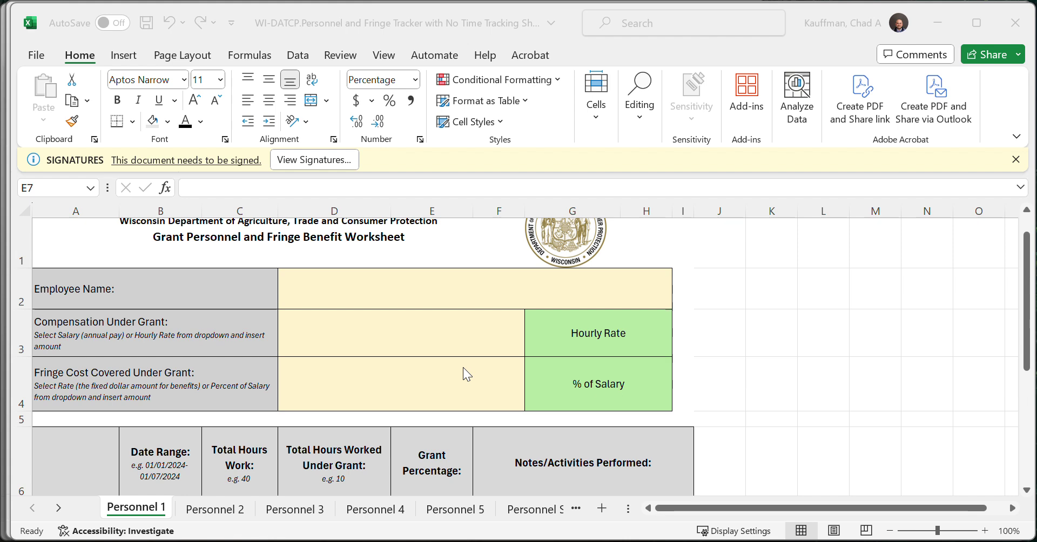
pyautogui.scroll(1, 462, 367)
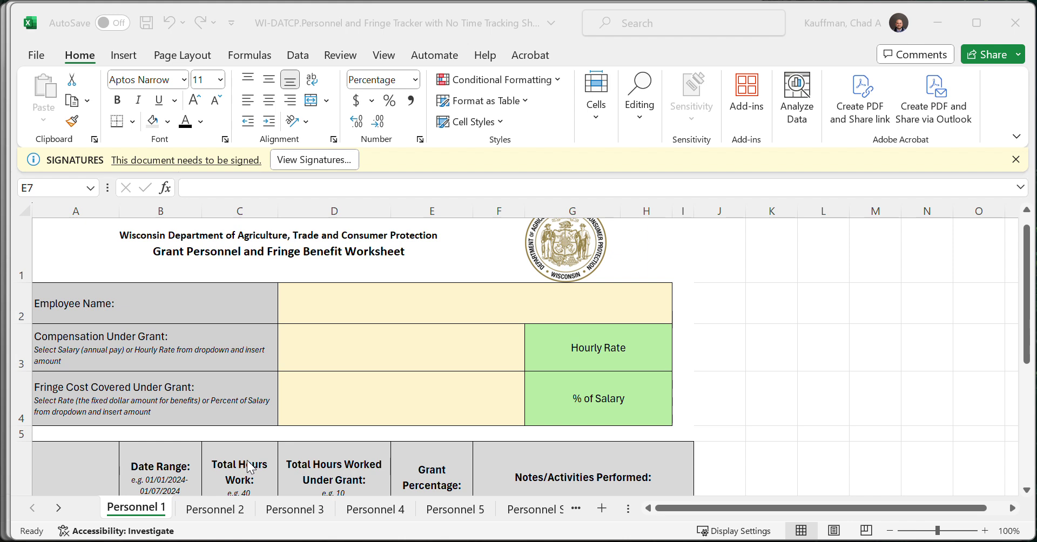
pyautogui.click(526, 514)
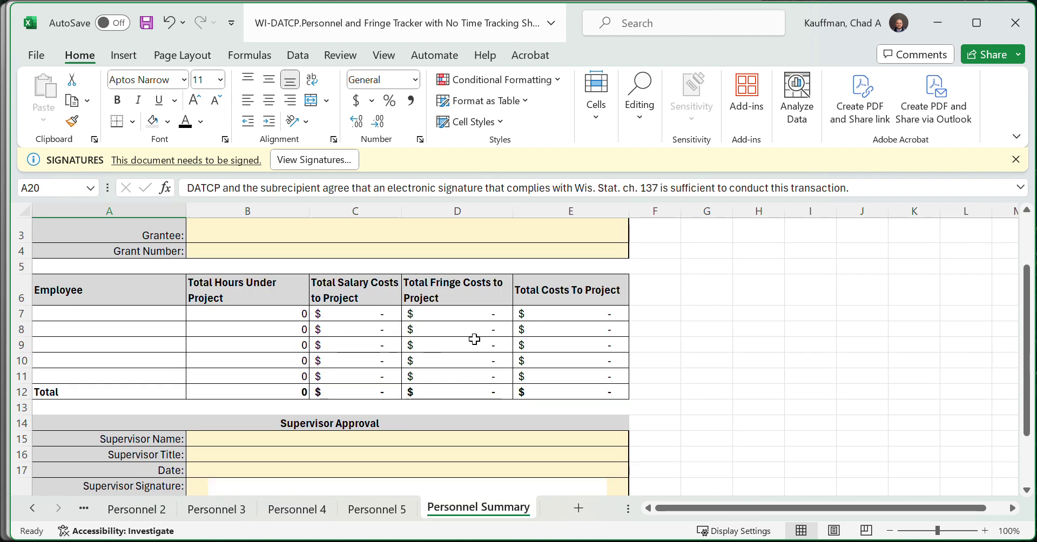
pyautogui.click(33, 511)
pyautogui.click(111, 513)
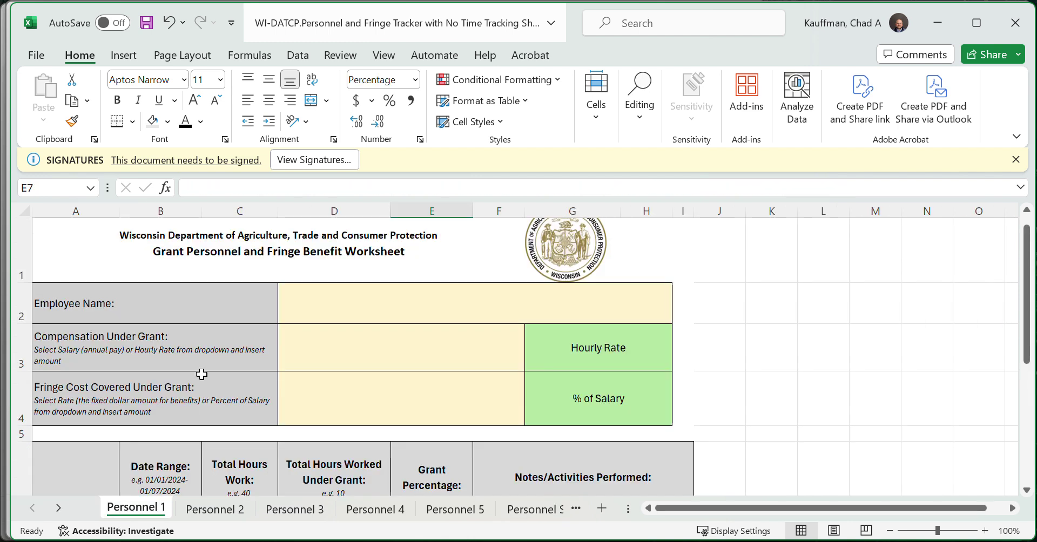
pyautogui.scroll(-1, 202, 374)
pyautogui.scroll(-2, 201, 374)
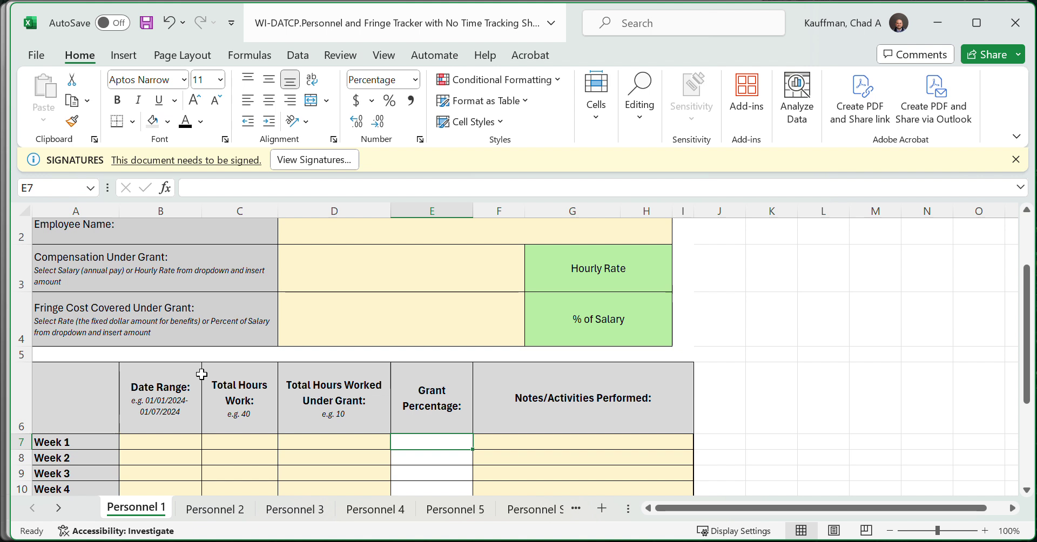
pyautogui.scroll(2, 201, 374)
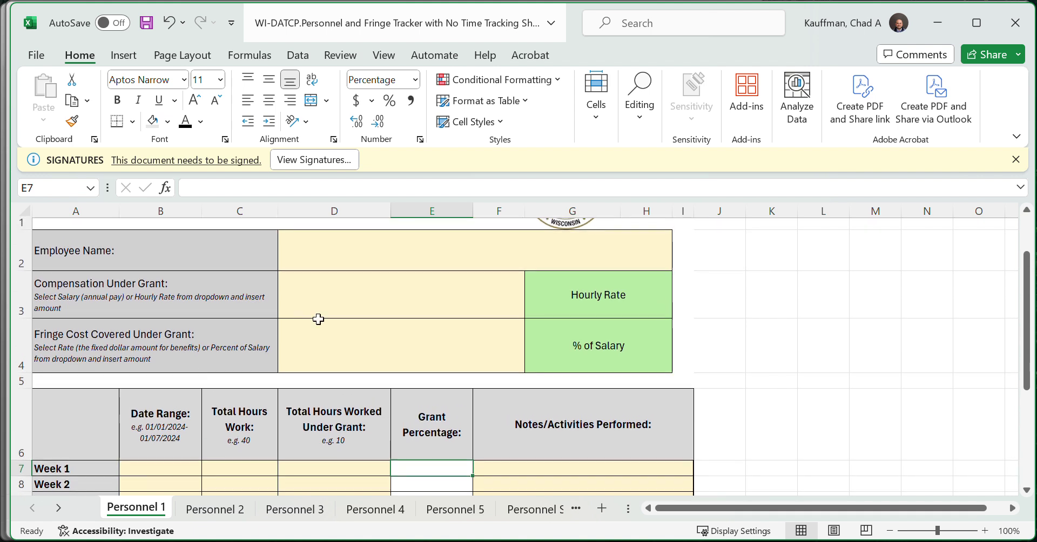
# - Enter the employee's first name in the Employee Name field of the Personnel 1 sheet
pyautogui.click(451, 250)
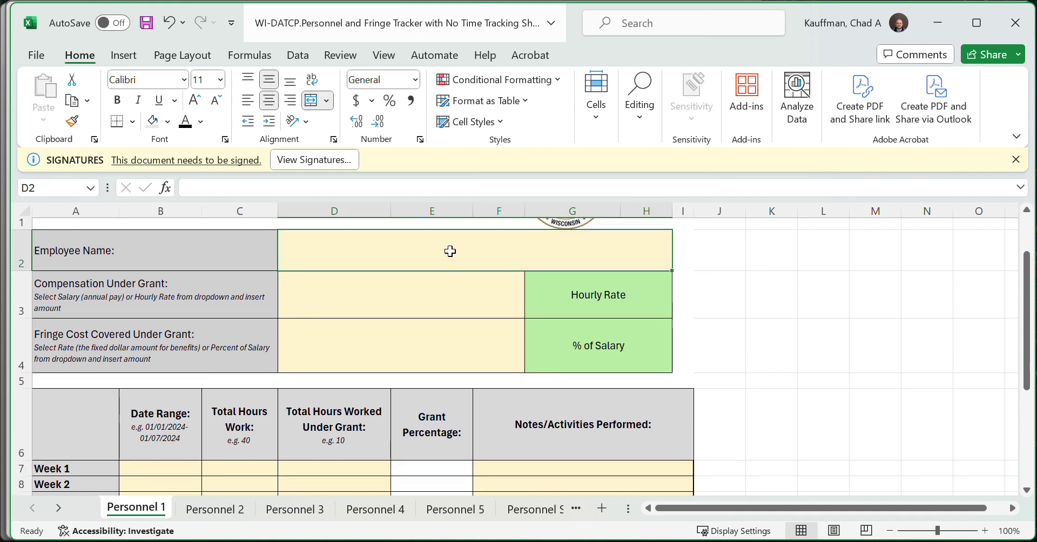
pyautogui.write('Chad')
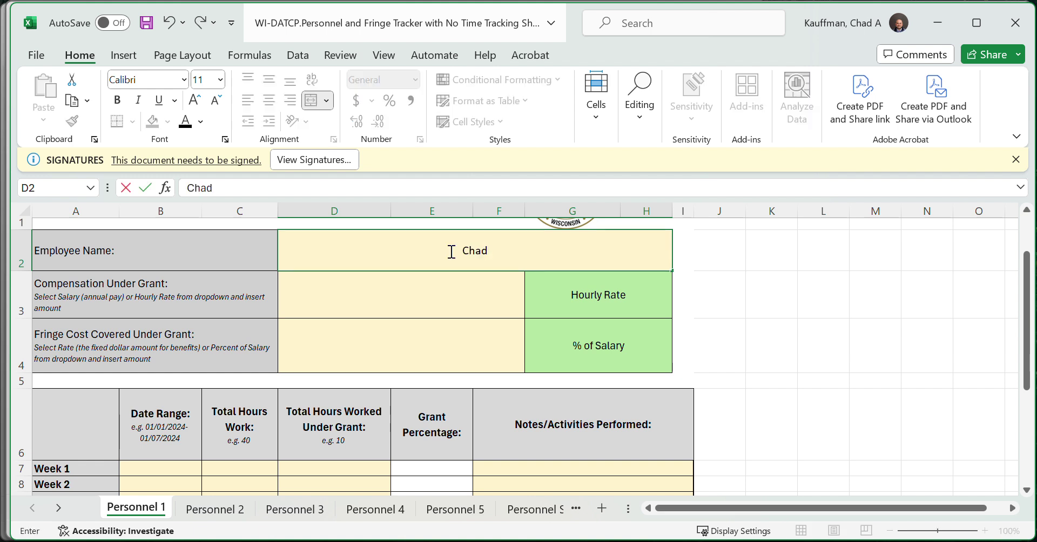
pyautogui.press('BackSpace')
pyautogui.press('BackSpace')
pyautogui.press('BackSpace')
pyautogui.press('BackSpace')
pyautogui.write('Chad')
# - Set the Compensation Under Grant amount to $10 and the Fringe Cost Covered Under Grant to 40%
pyautogui.click(451, 290)
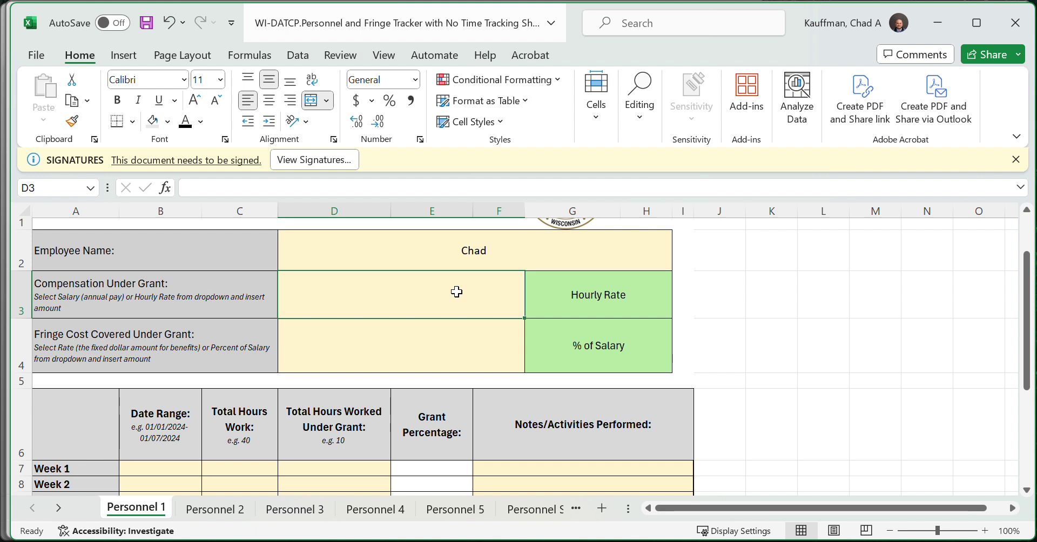
pyautogui.write('$10')
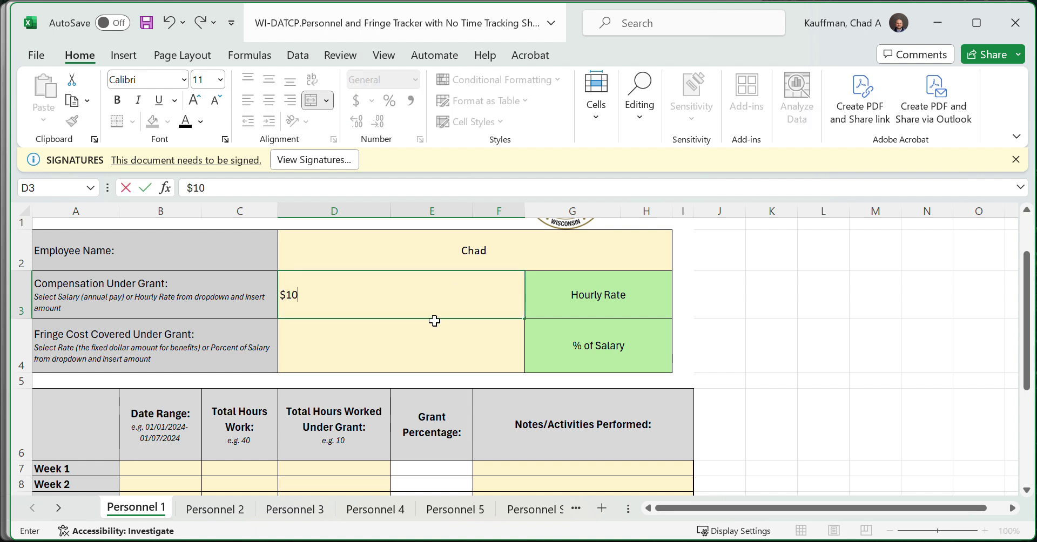
pyautogui.click(416, 365)
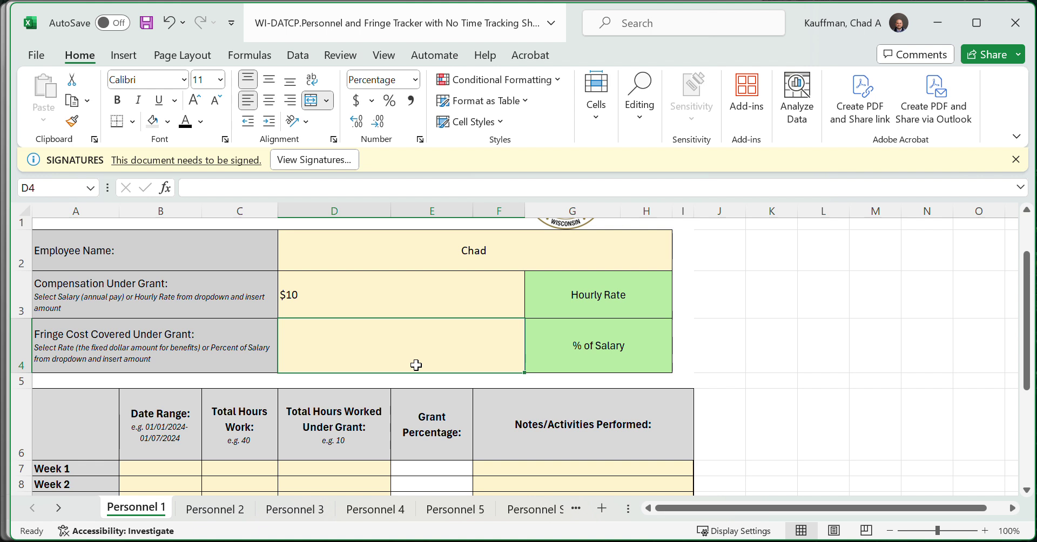
pyautogui.write('40%')
pyautogui.click(799, 344)
# - Enter 11/24/25-11/30/25 as the Week 1 date range
pyautogui.scroll(-1, 562, 341)
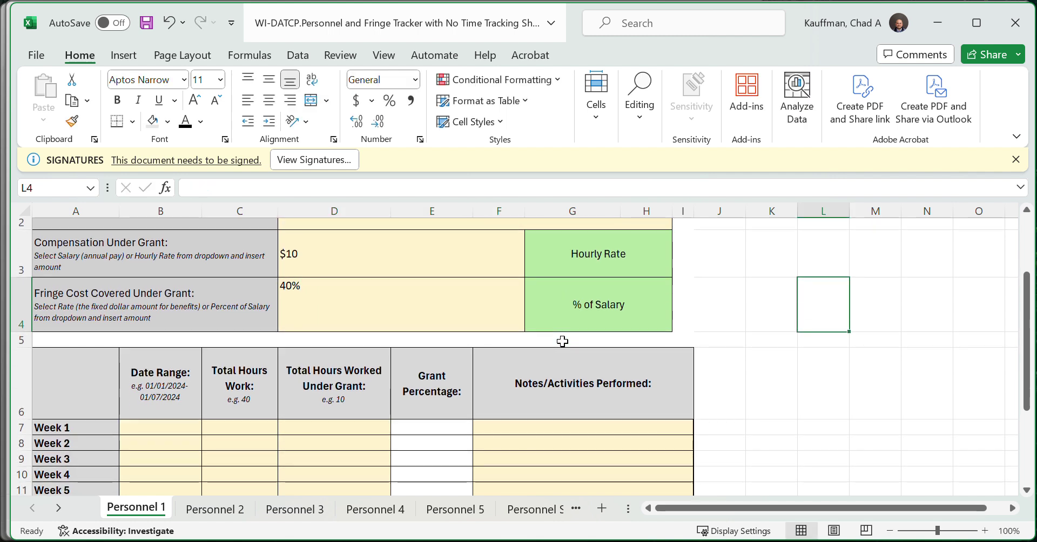
pyautogui.click(158, 426)
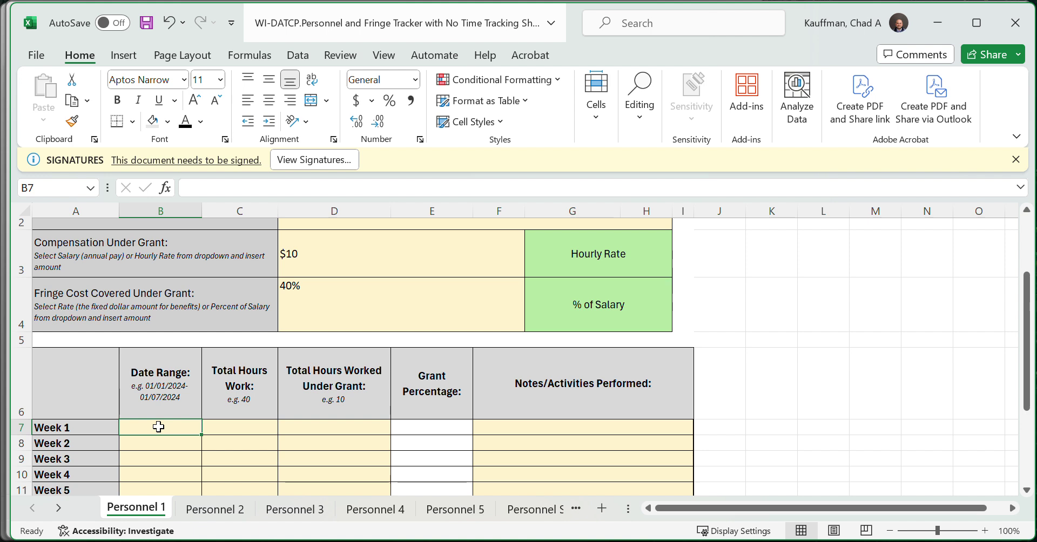
pyautogui.scroll(-2, 158, 427)
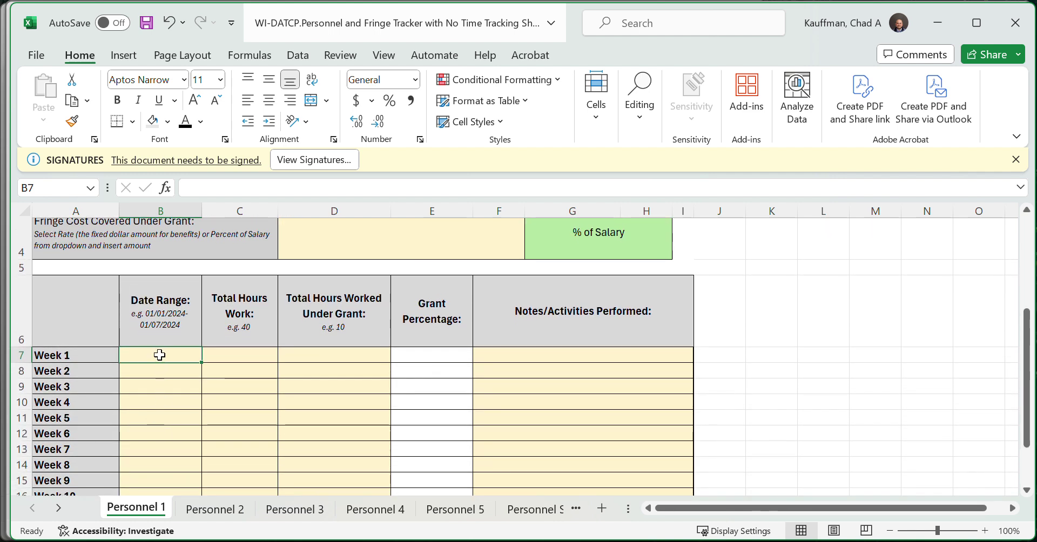
pyautogui.scroll(-1, 157, 354)
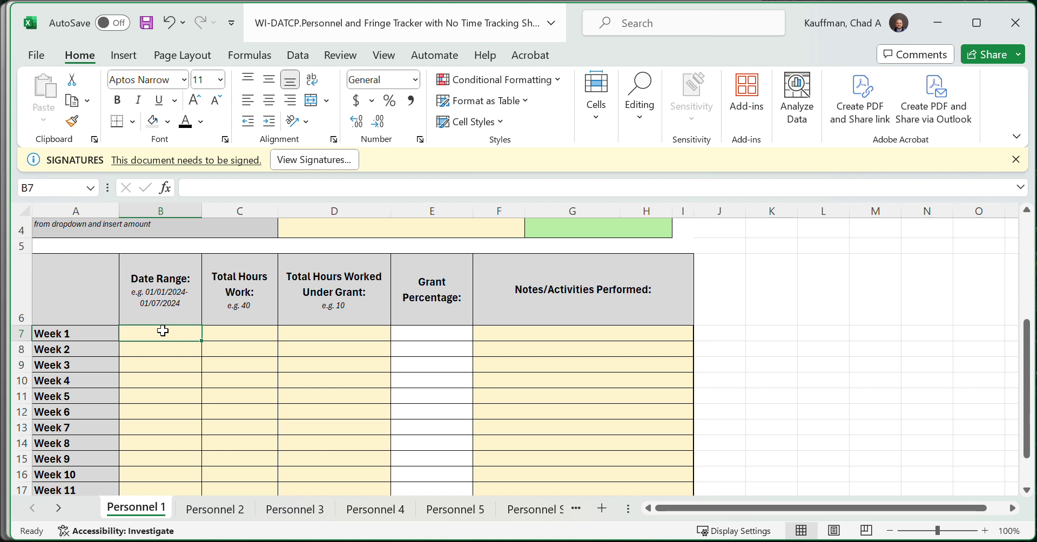
pyautogui.write('11')
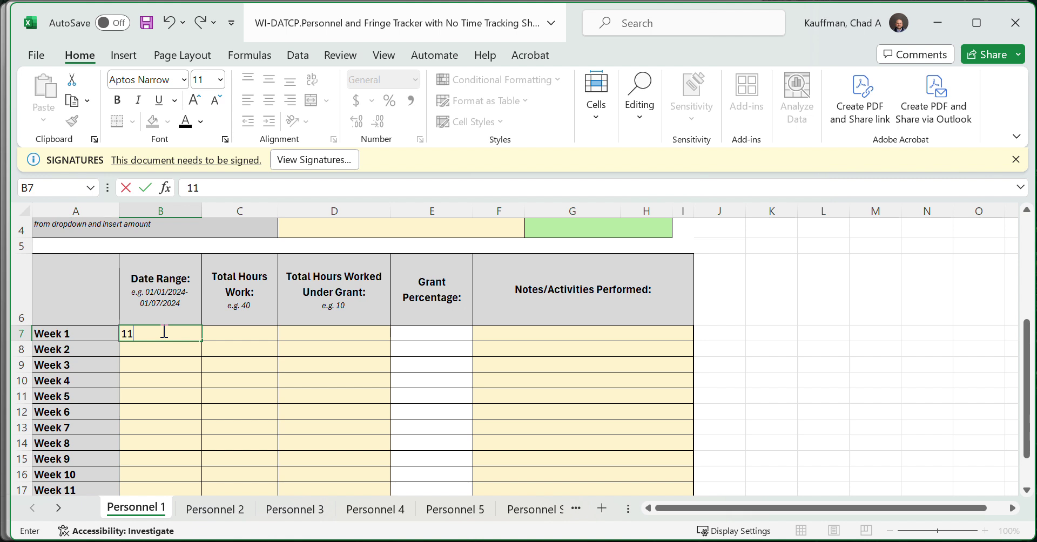
pyautogui.write('/24/25-11')
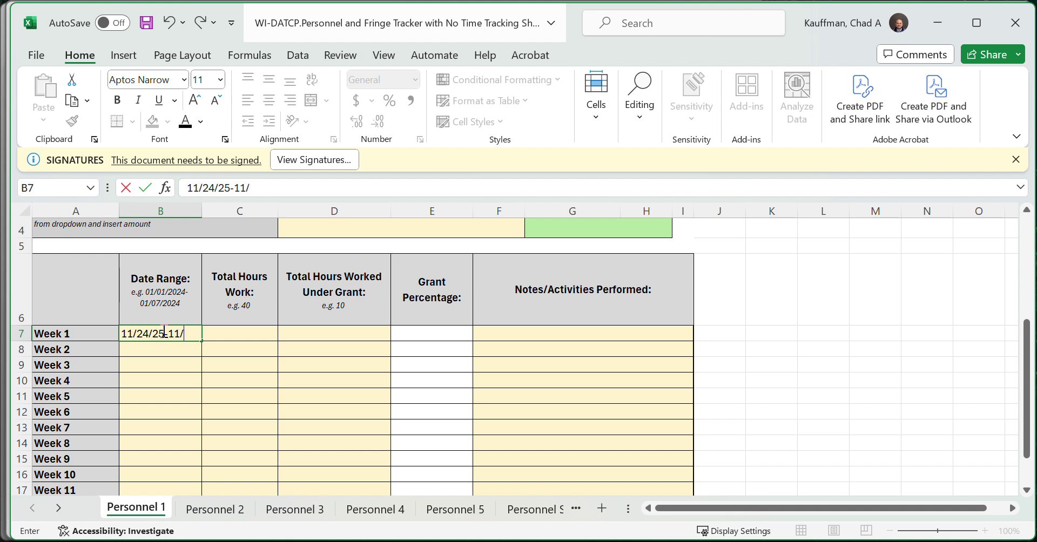
pyautogui.write('/30/25')
pyautogui.press('Return')
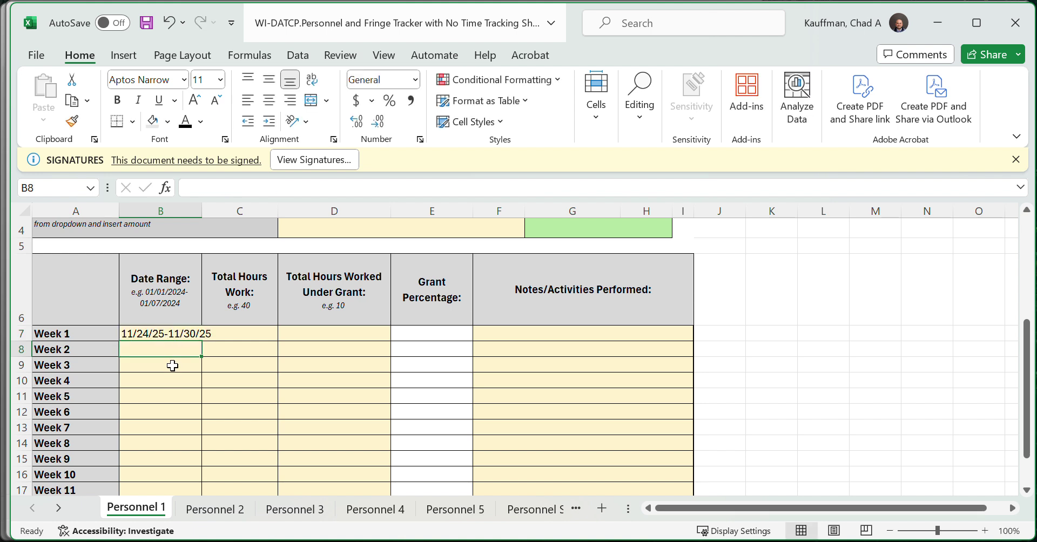
# - Enter 12/1/25-12/6/25 as the date range in the Week 4 row
pyautogui.click(173, 365)
pyautogui.click(173, 382)
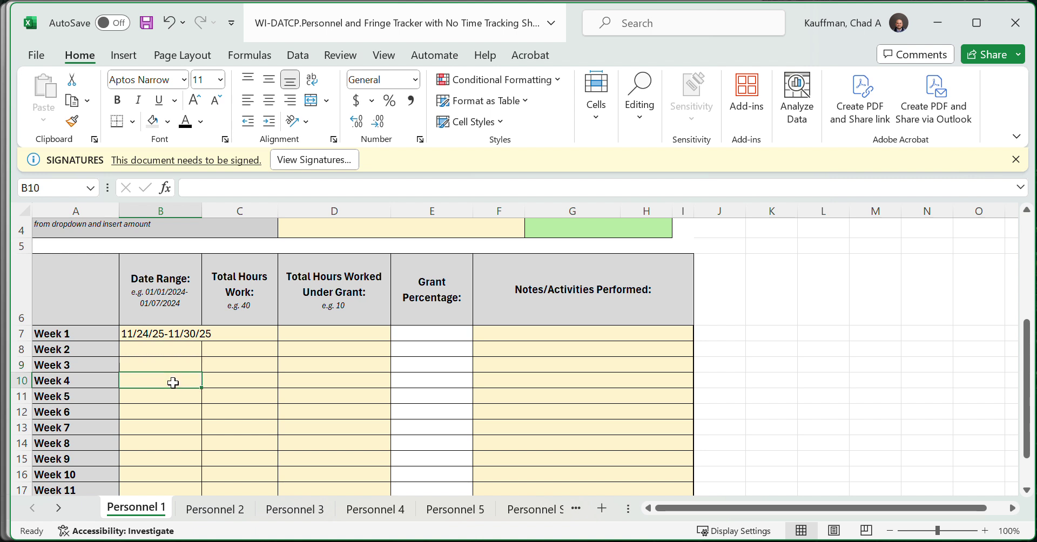
pyautogui.write('12/1')
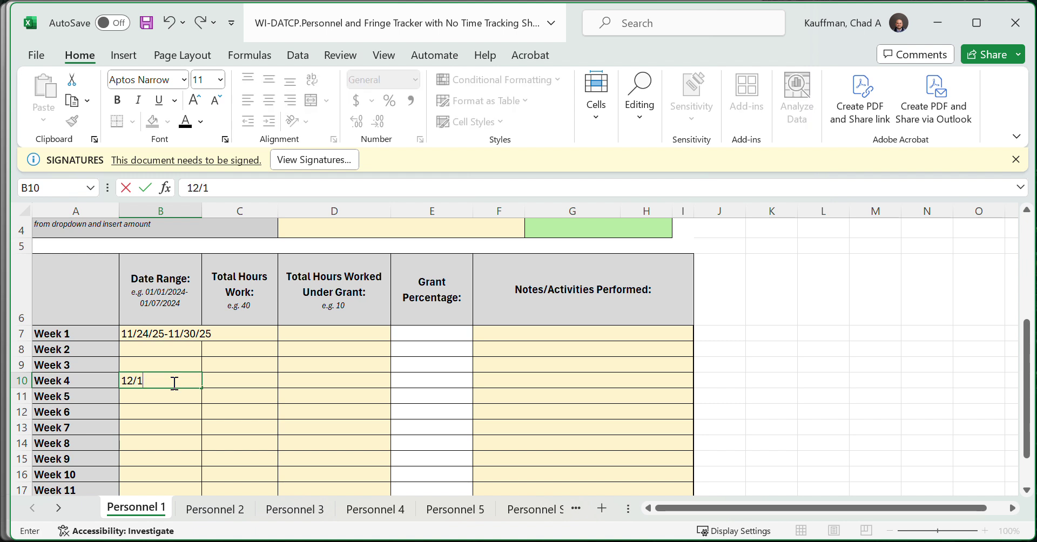
pyautogui.write('/25-1')
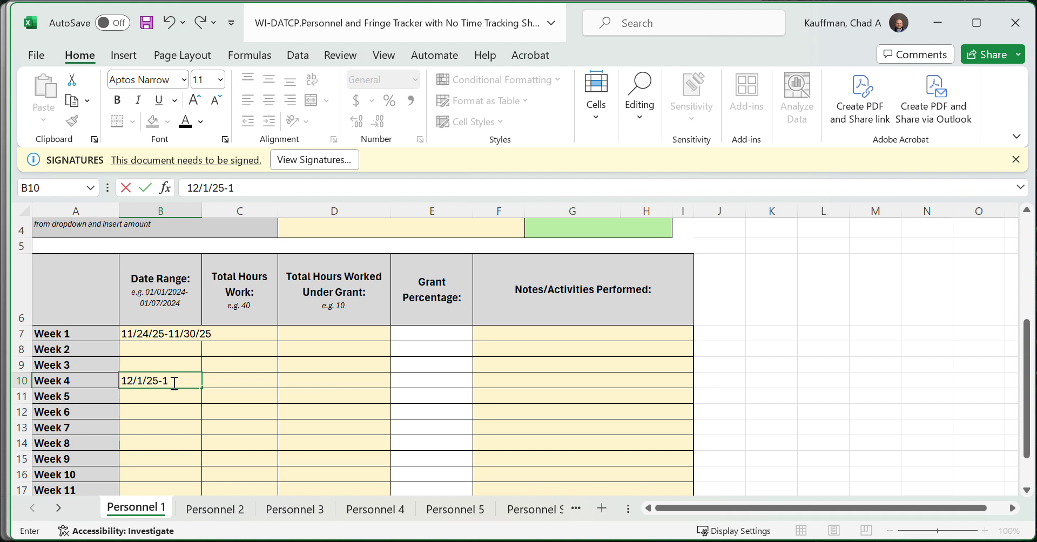
pyautogui.write('2/6/25')
pyautogui.press('Return')
# - Enter 12/7/25-12/13/25 as the date range in the Week 5 row
pyautogui.write('1')
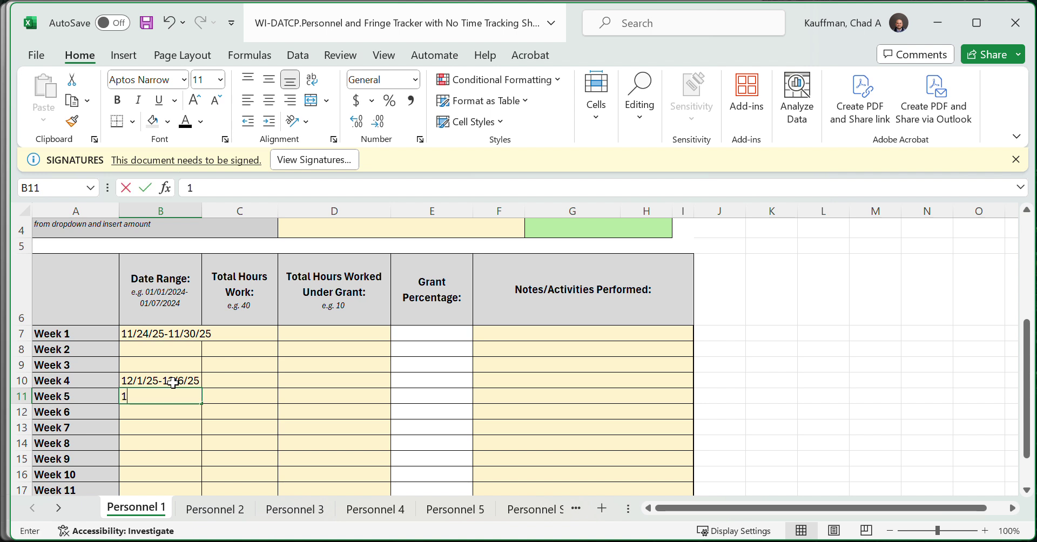
pyautogui.write('2/7/')
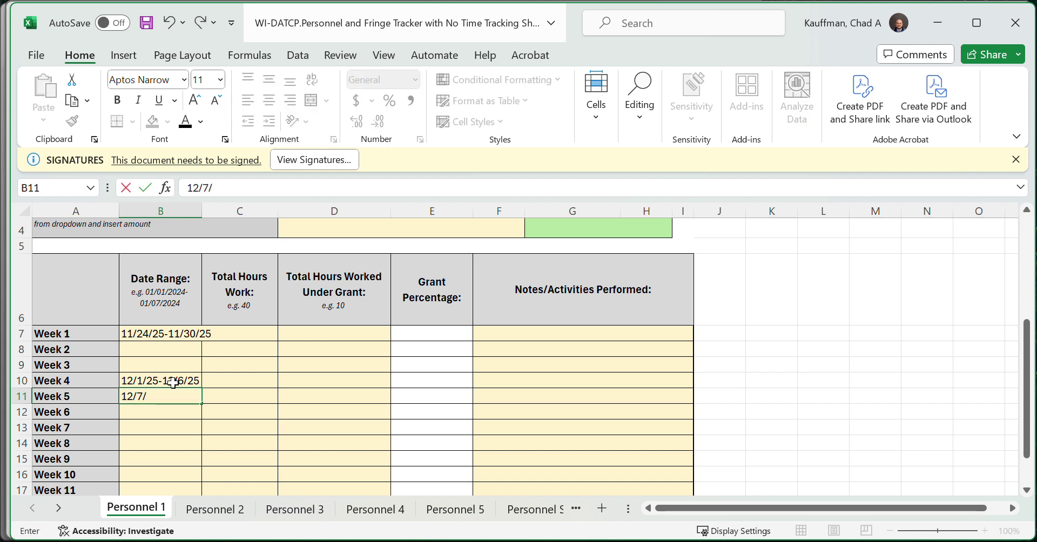
pyautogui.write('2')
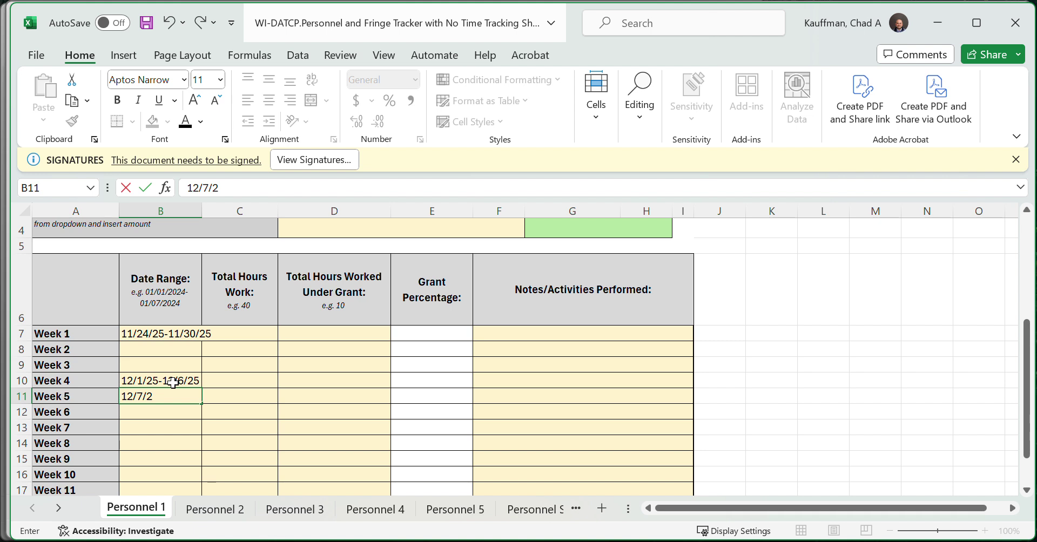
pyautogui.write('5-12/13/24')
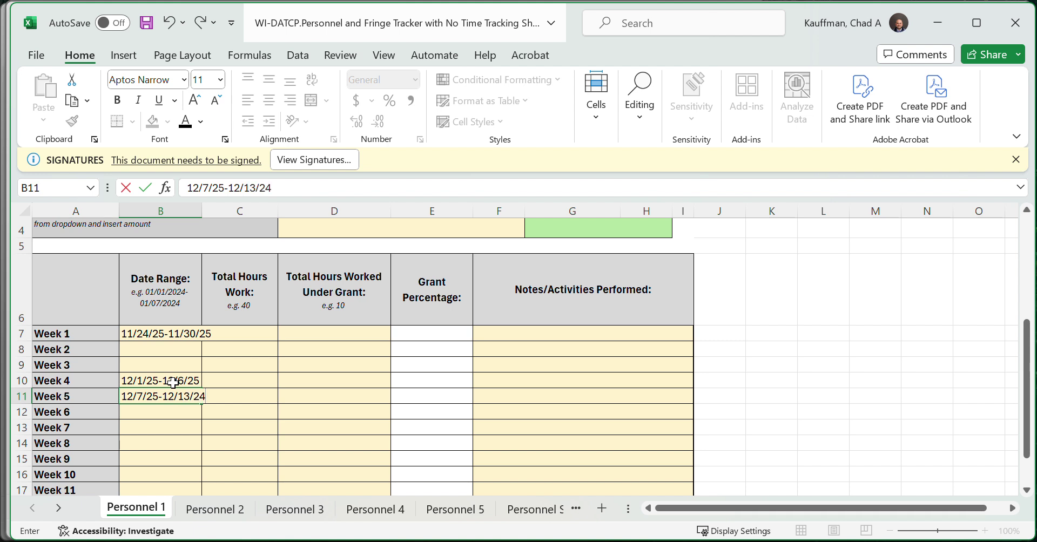
pyautogui.press('BackSpace')
pyautogui.write('5')
pyautogui.press('Return')
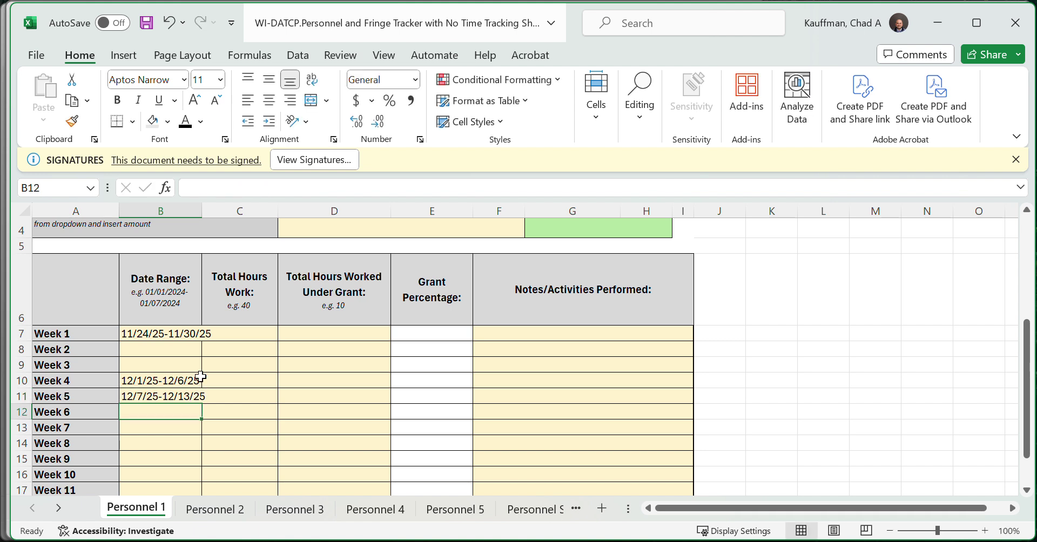
# - Fill in the total hours of work as 40 for Week 1, 40 for Week 4 and 20 for Week 5
pyautogui.click(229, 336)
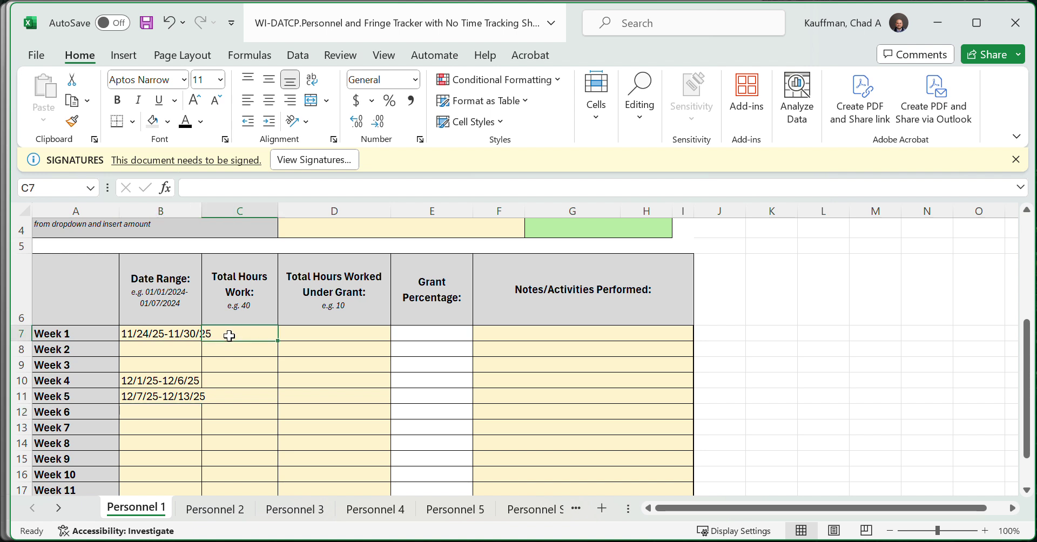
pyautogui.write('40')
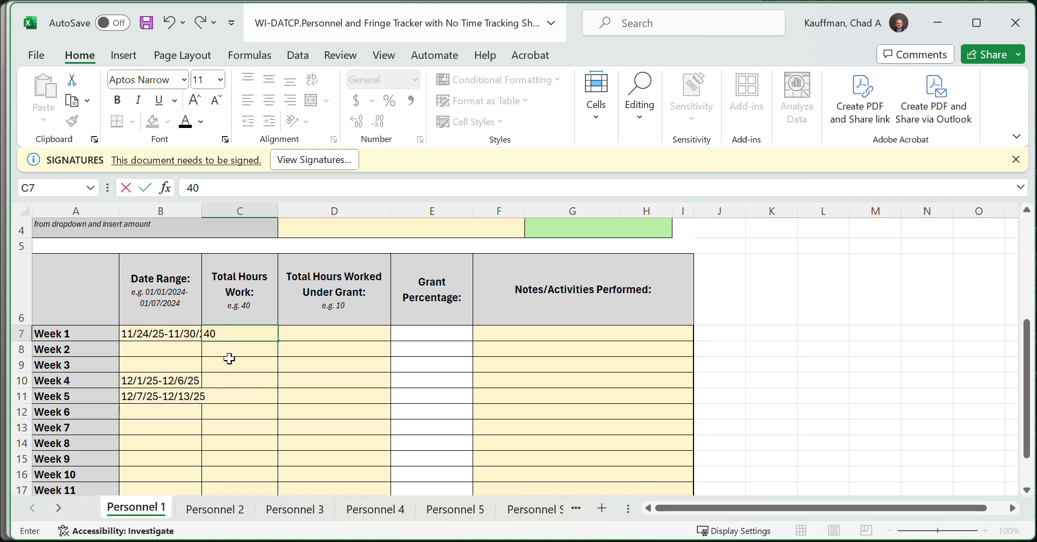
pyautogui.click(232, 383)
pyautogui.write('40')
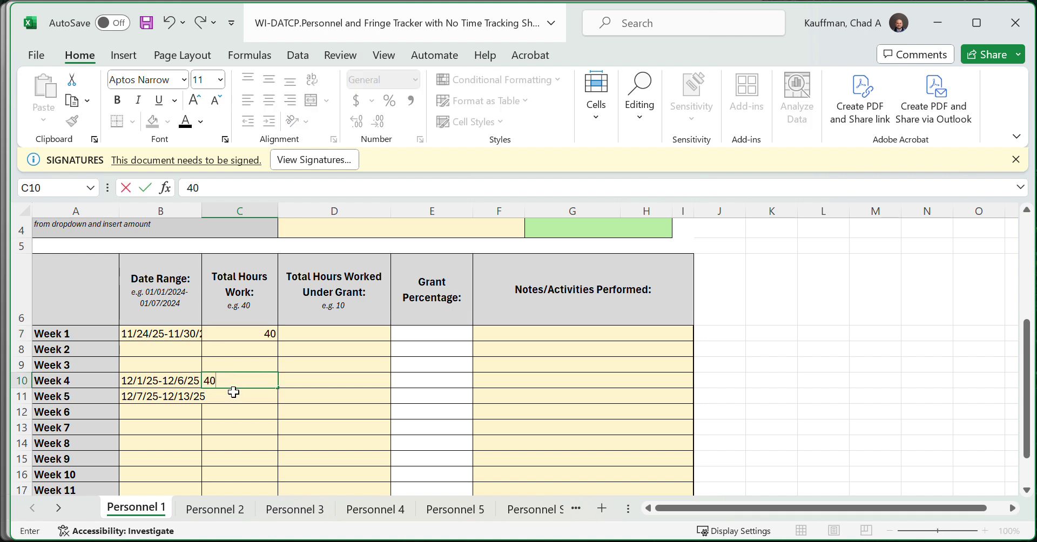
pyautogui.click(233, 392)
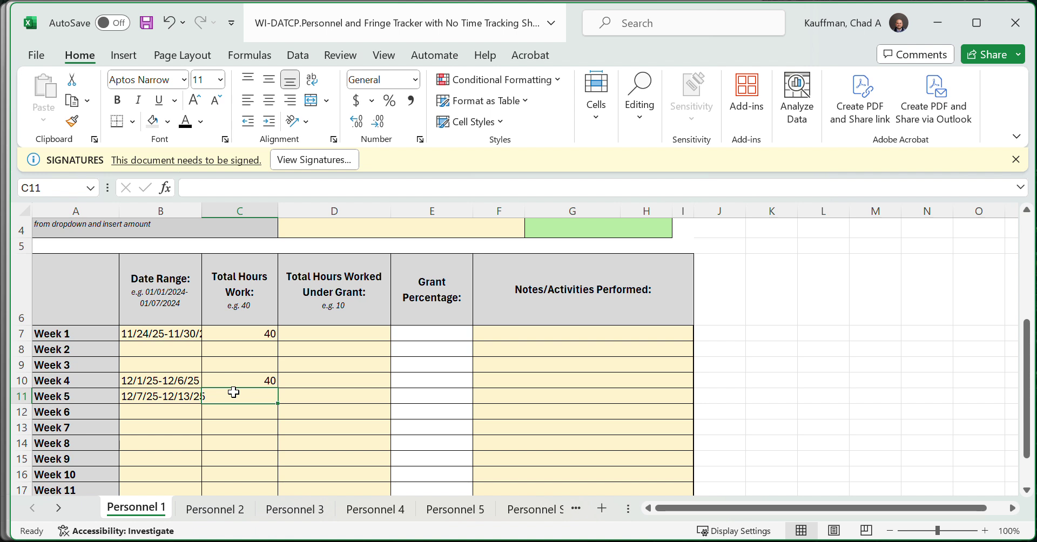
pyautogui.write('20')
pyautogui.press('Return')
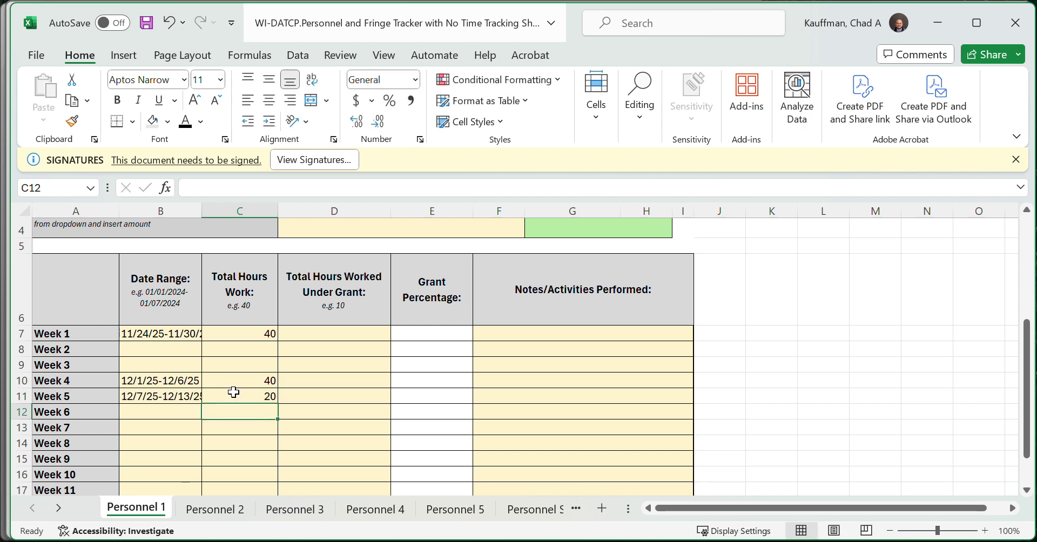
# - Enter 40 as the total hours worked under the grant for Week 1
pyautogui.scroll(-3, 336, 357)
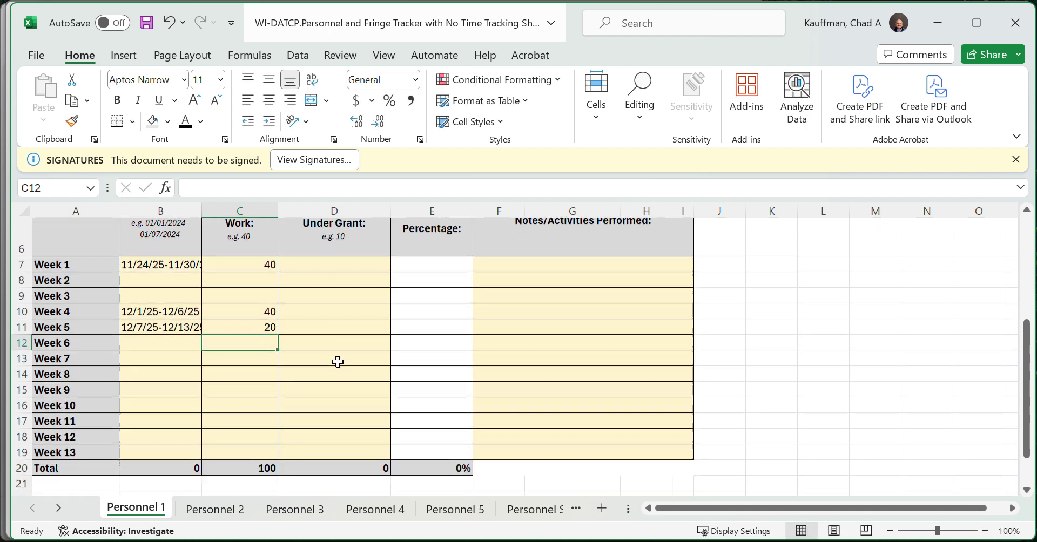
pyautogui.scroll(2, 337, 361)
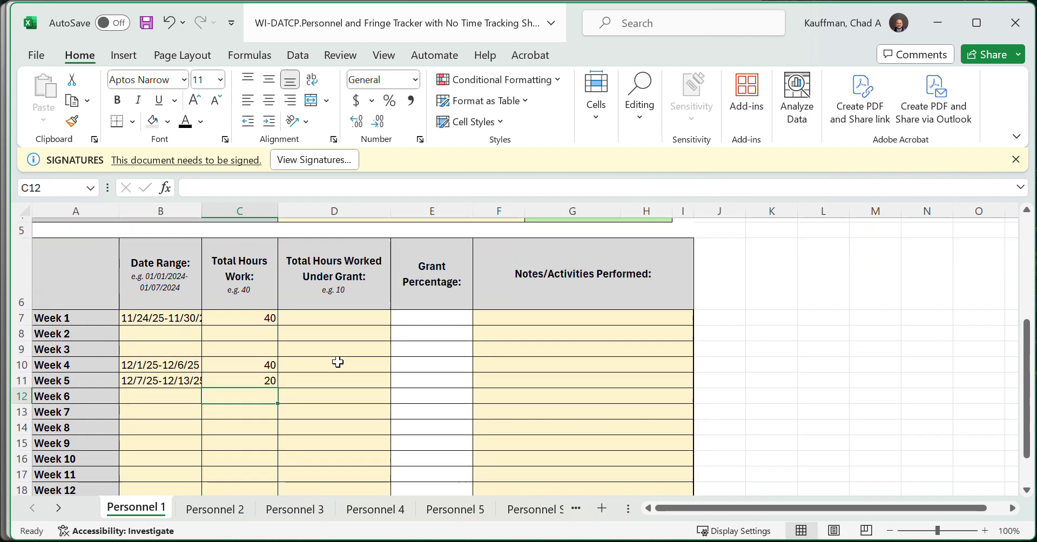
pyautogui.click(337, 318)
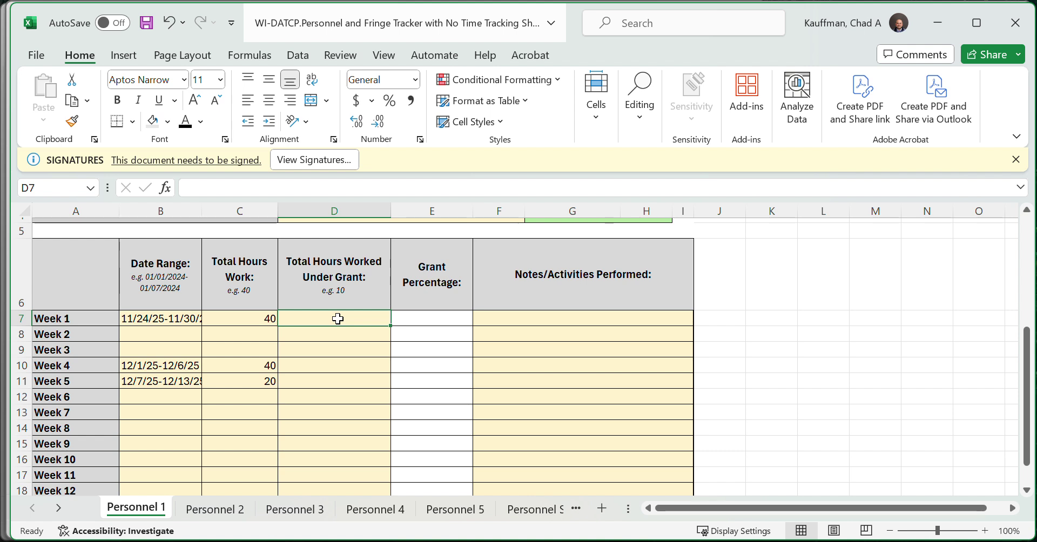
pyautogui.write('40')
pyautogui.press('Return')
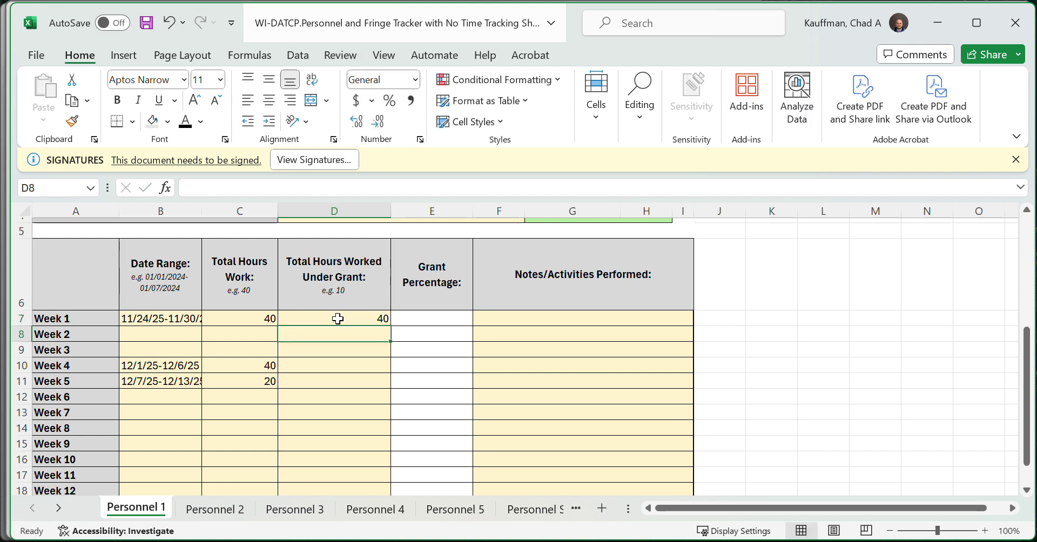
# - Enter 40 as the total hours worked under the grant for Week 4
pyautogui.click(354, 370)
pyautogui.write('40')
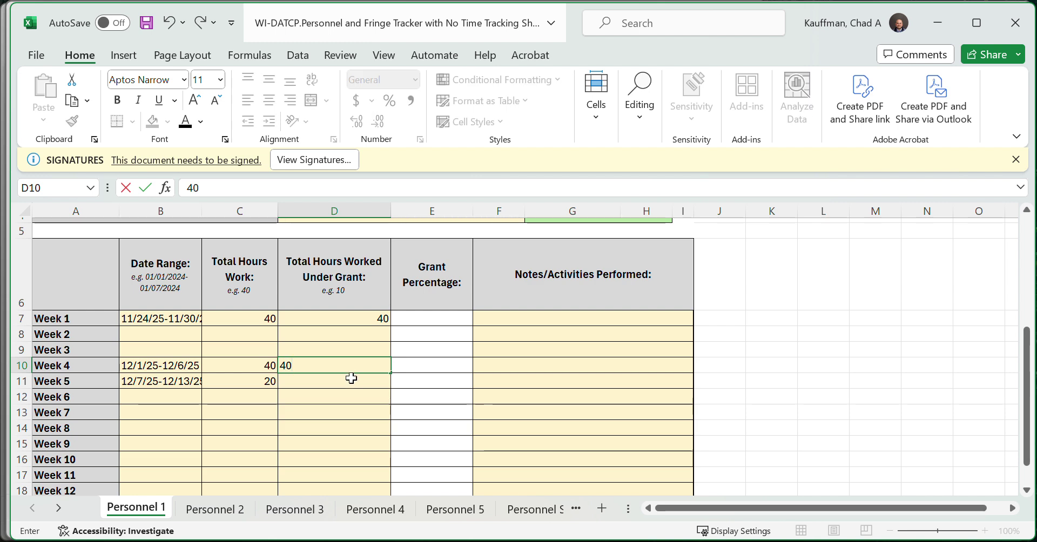
pyautogui.click(321, 382)
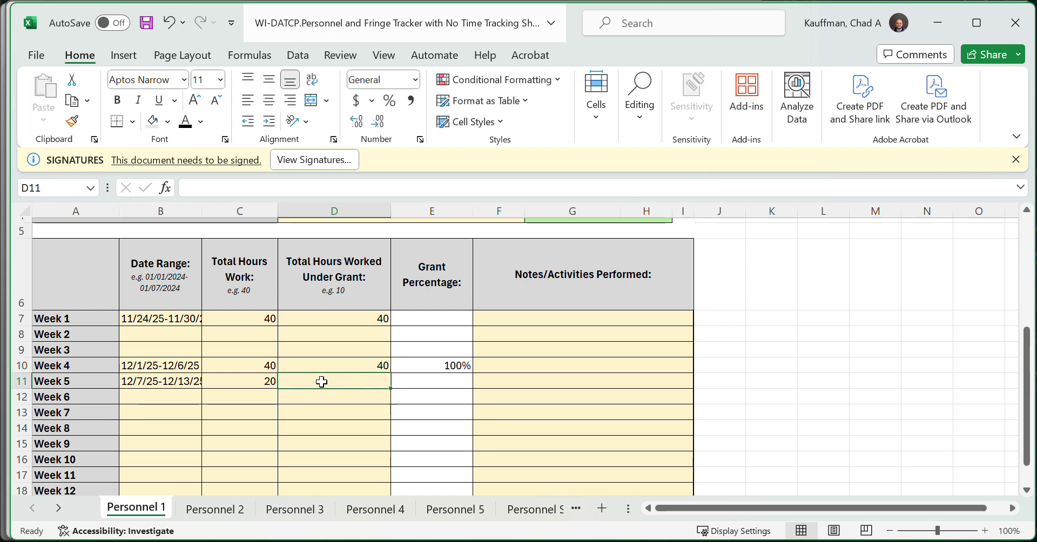
# - Set Week 5's total hours of work to 40 and its total hours worked under the grant to 20
pyautogui.click(269, 380)
pyautogui.write('40')
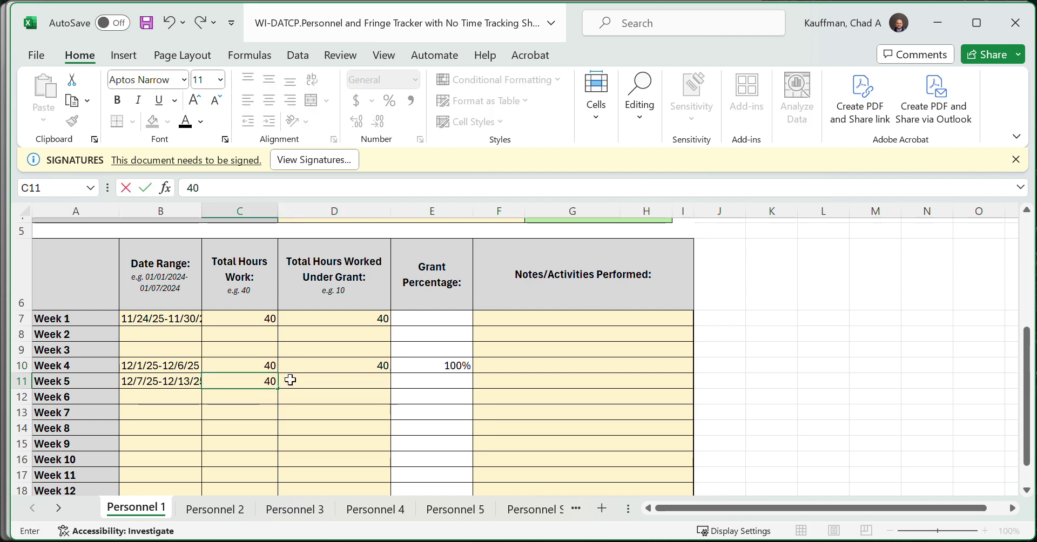
pyautogui.click(297, 379)
pyautogui.write('20')
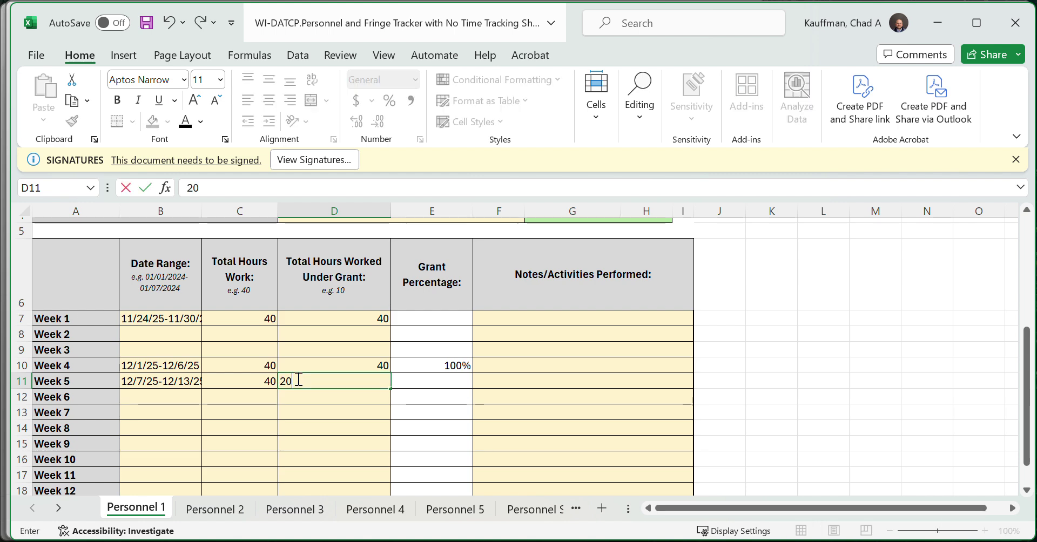
pyautogui.press('Return')
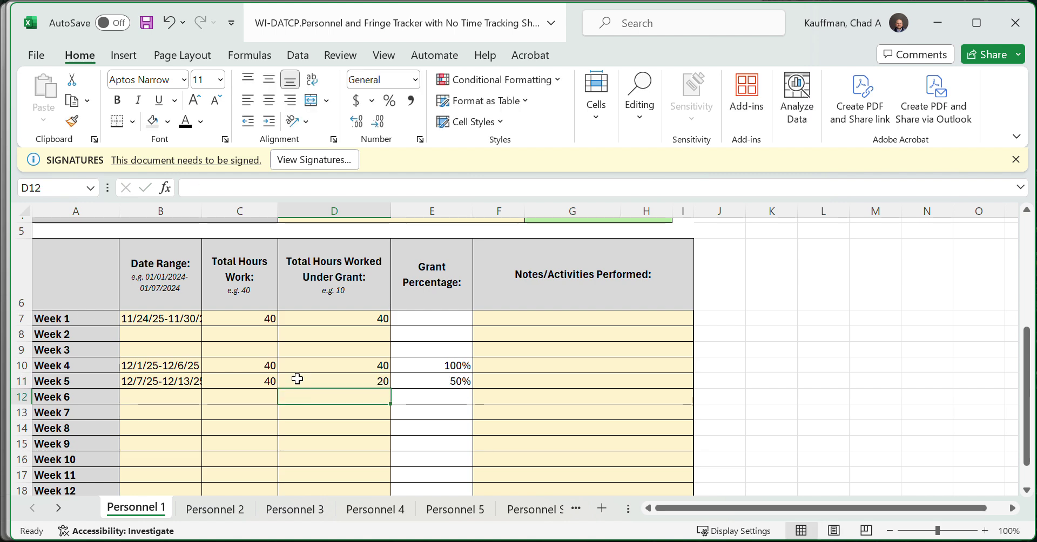
# - Fill the Grant Percentage formula from the Week 2 row up into the Week 1 row
pyautogui.click(433, 318)
pyautogui.click(451, 336)
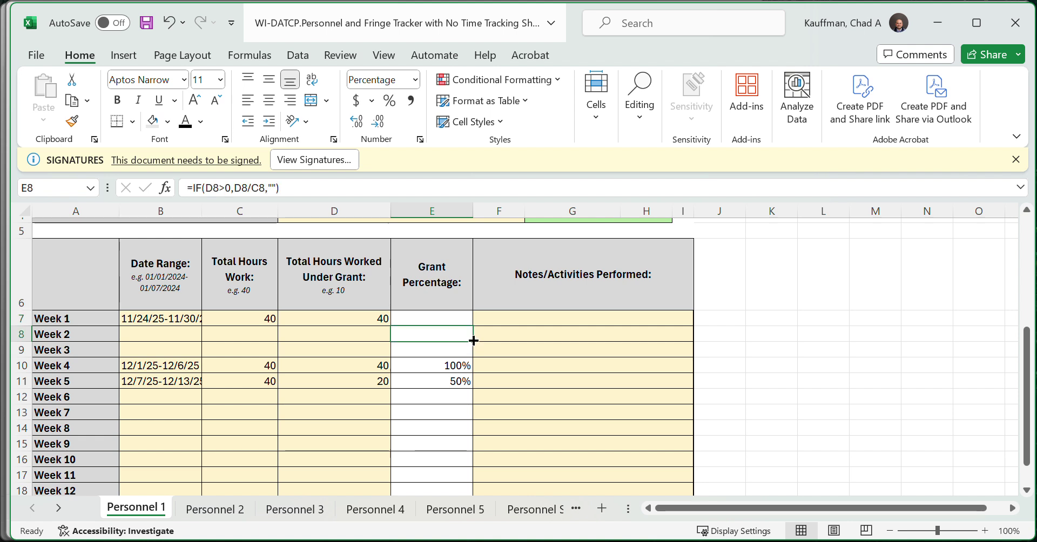
pyautogui.moveTo(471, 342); pyautogui.dragTo(471, 315)
# - Enter "Project Write Up, Expense Report, Mileage Calc." as the notes and activities performed for Week 1
pyautogui.click(504, 320)
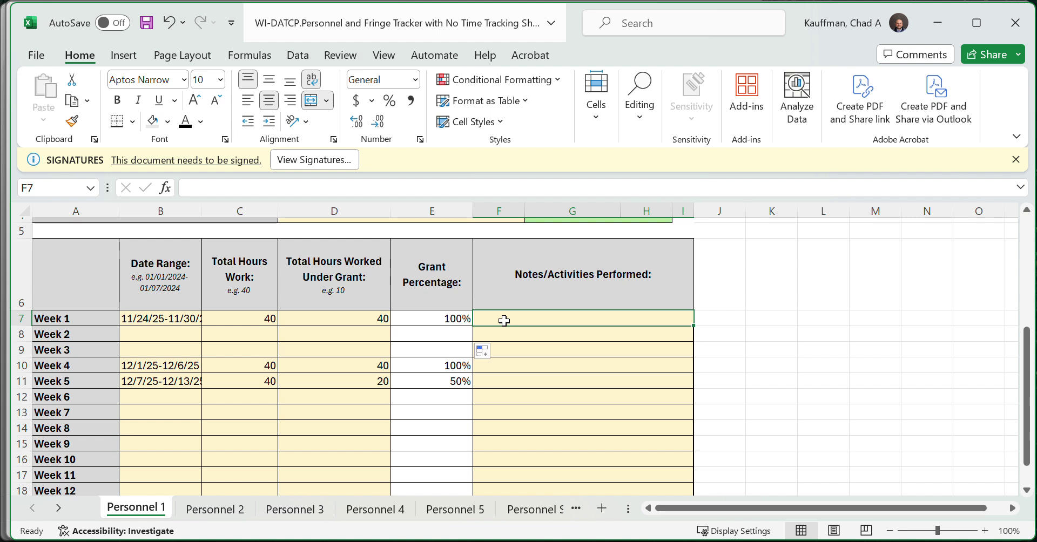
pyautogui.write('Project Wr')
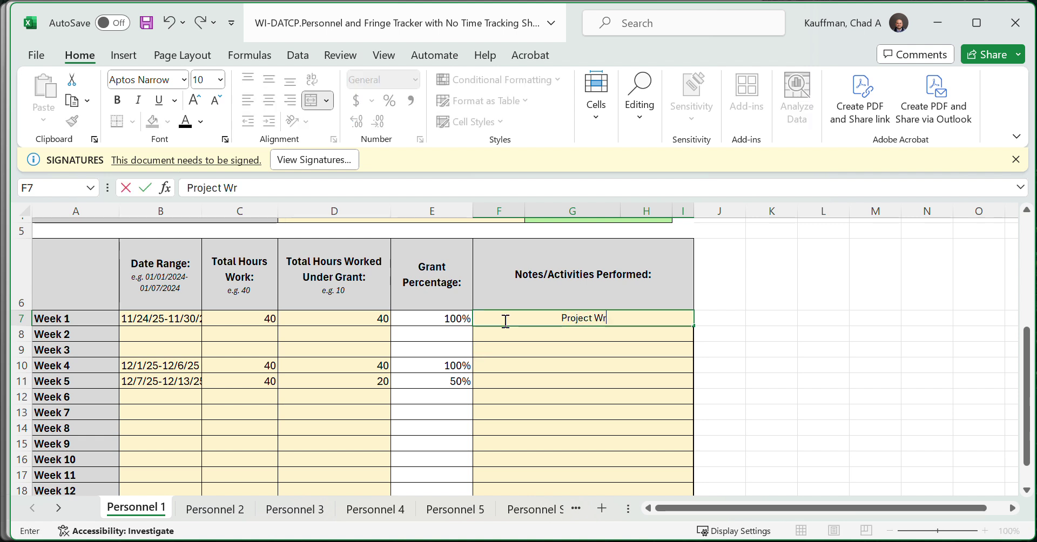
pyautogui.write('ite Up')
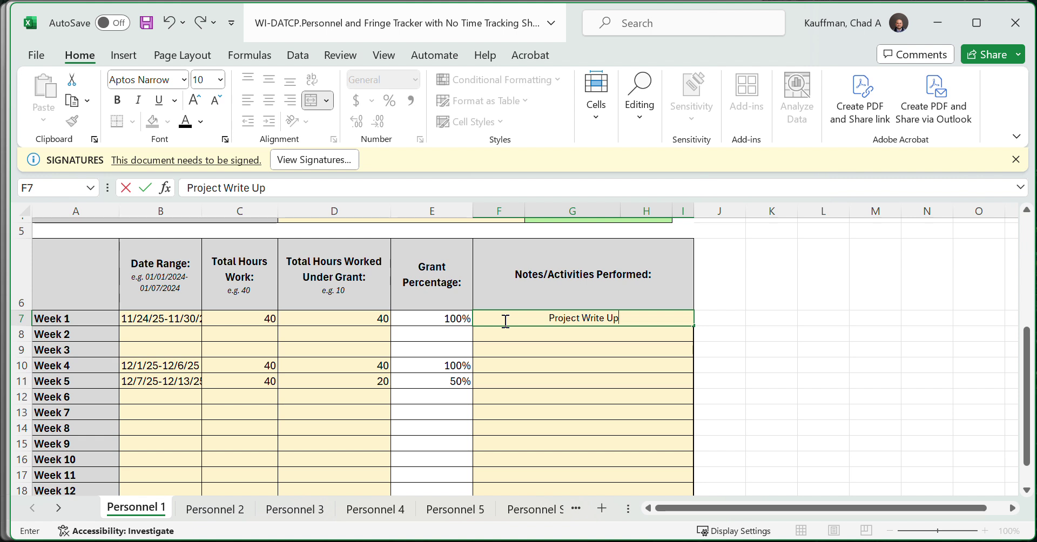
pyautogui.write(', Expense Rep')
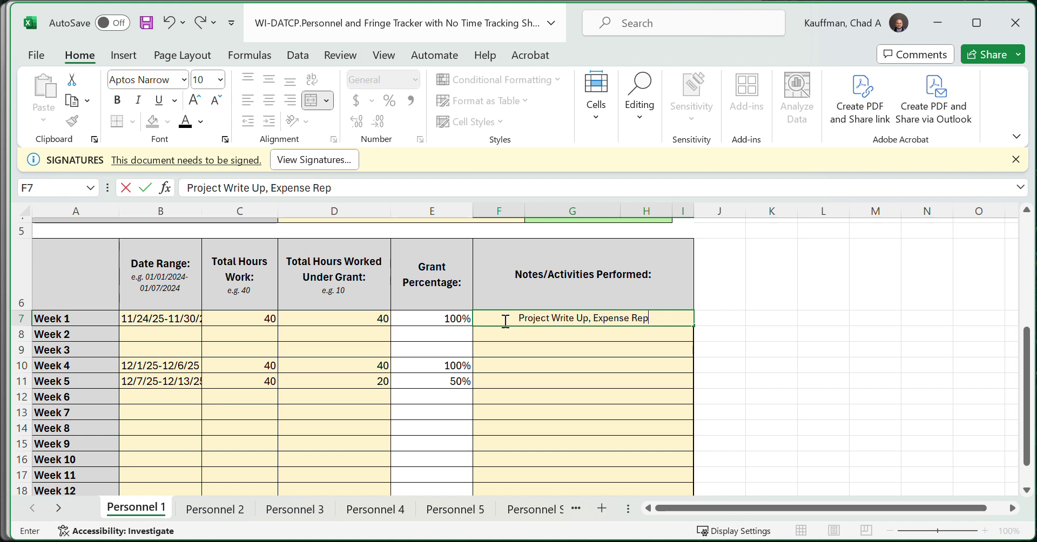
pyautogui.write('ort,')
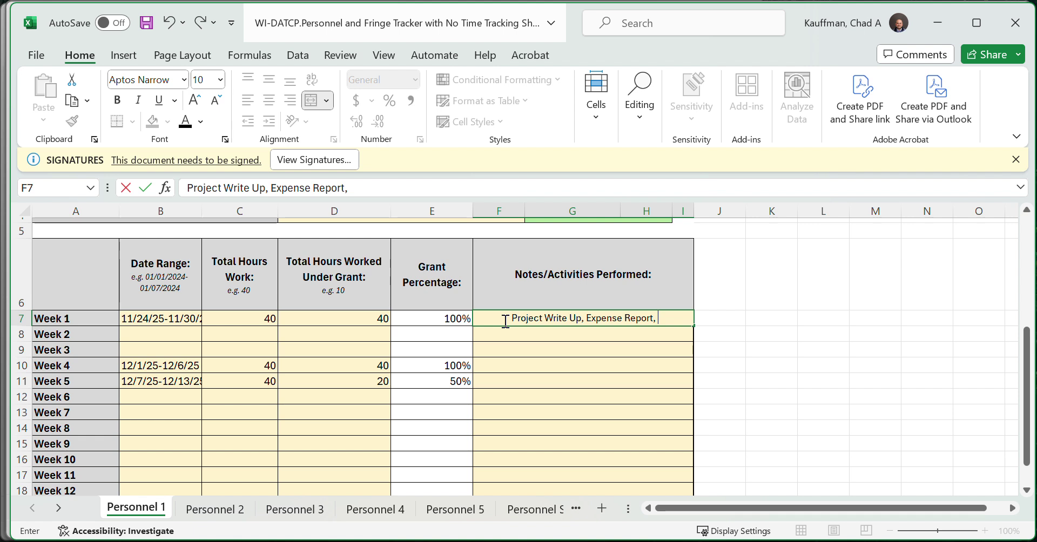
pyautogui.write(' Mileage')
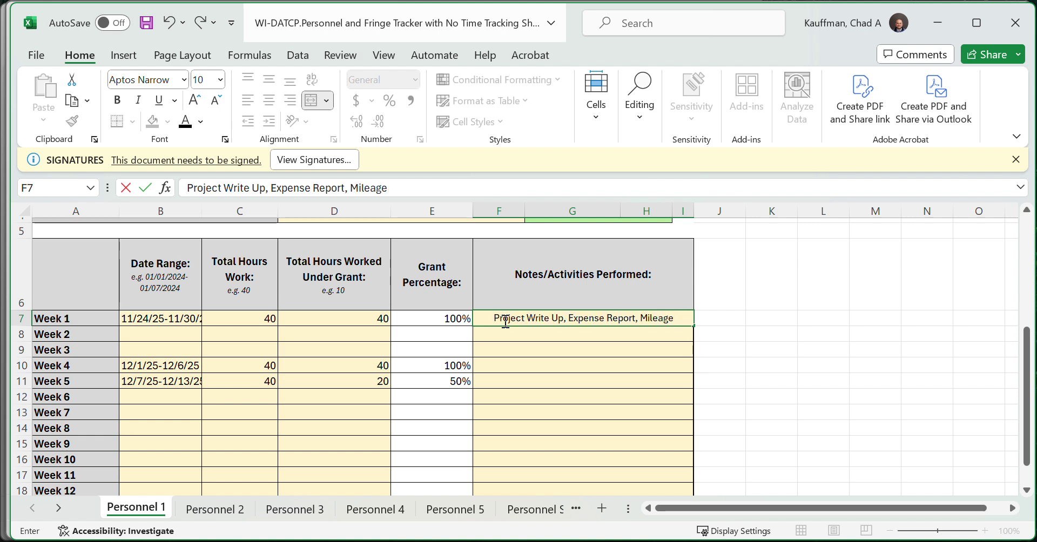
pyautogui.write(' Calc.')
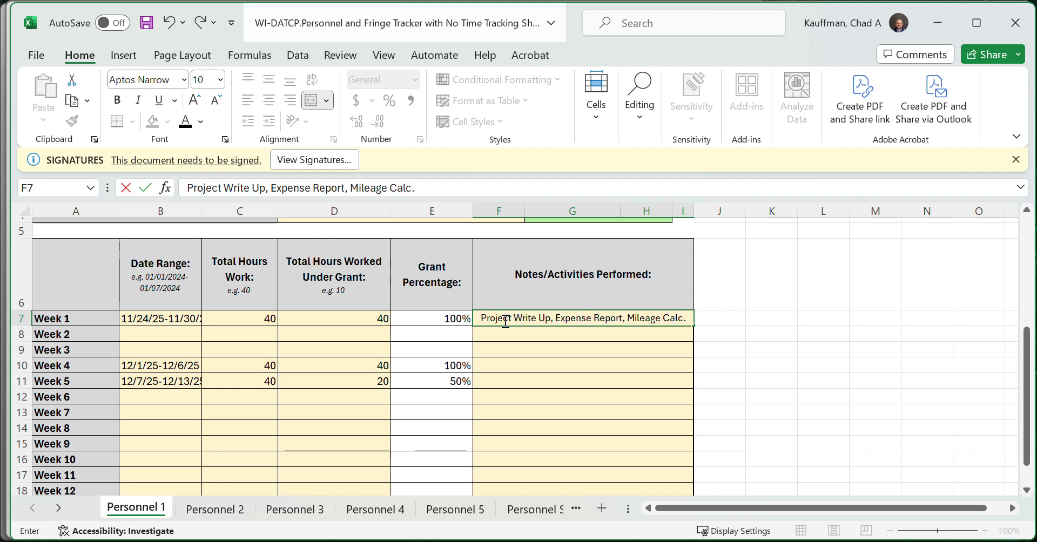
pyautogui.press('Return')
# - Write "Working with Venders, New System Implementation" as the notes and activities performed for Week 4
pyautogui.click(514, 361)
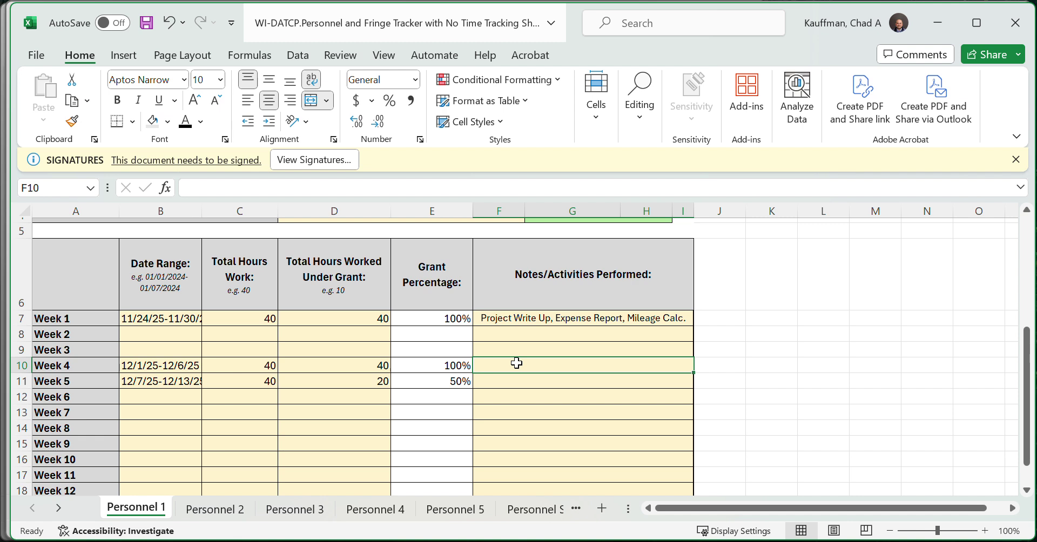
pyautogui.write('Work')
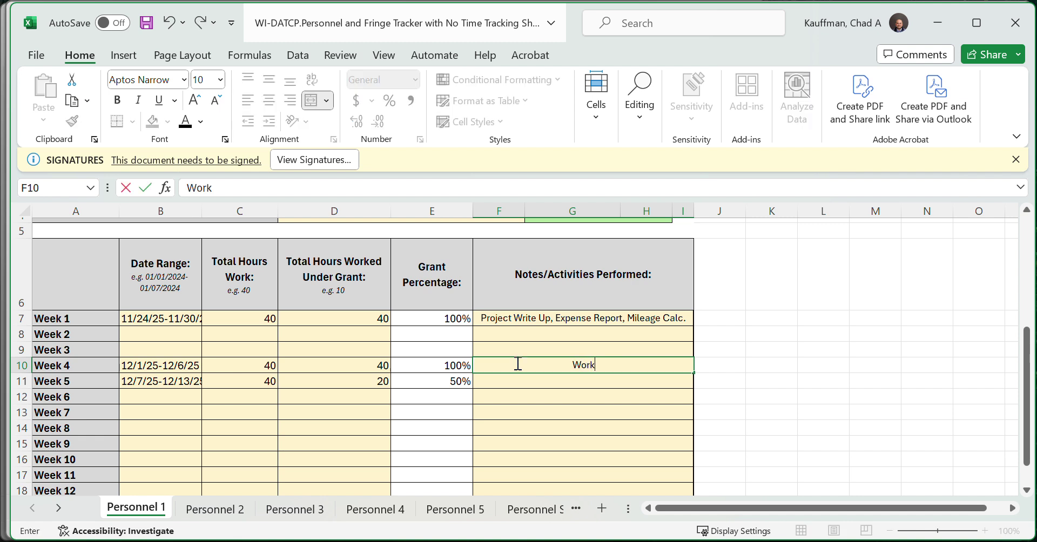
pyautogui.write('ing with Venders')
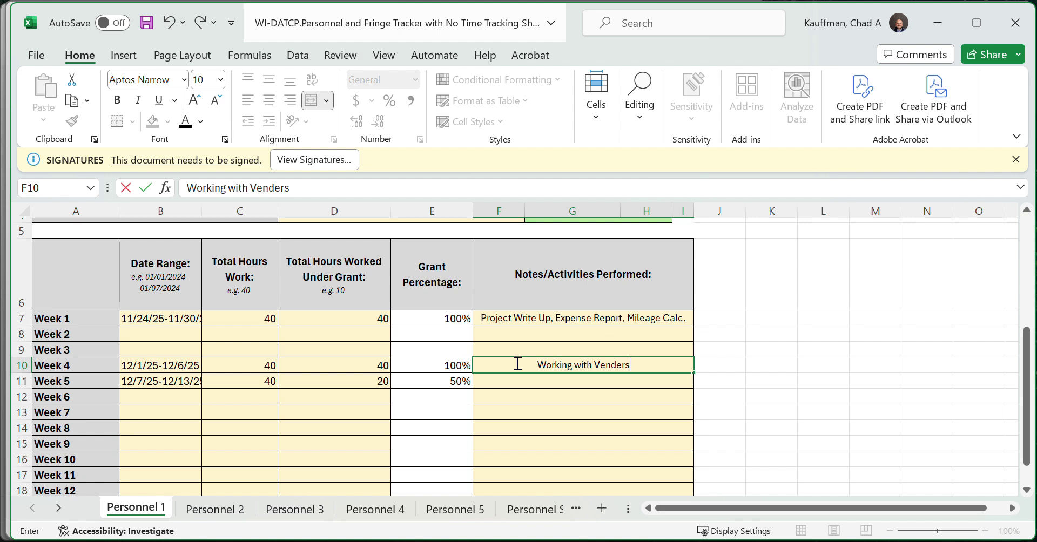
pyautogui.write(', New')
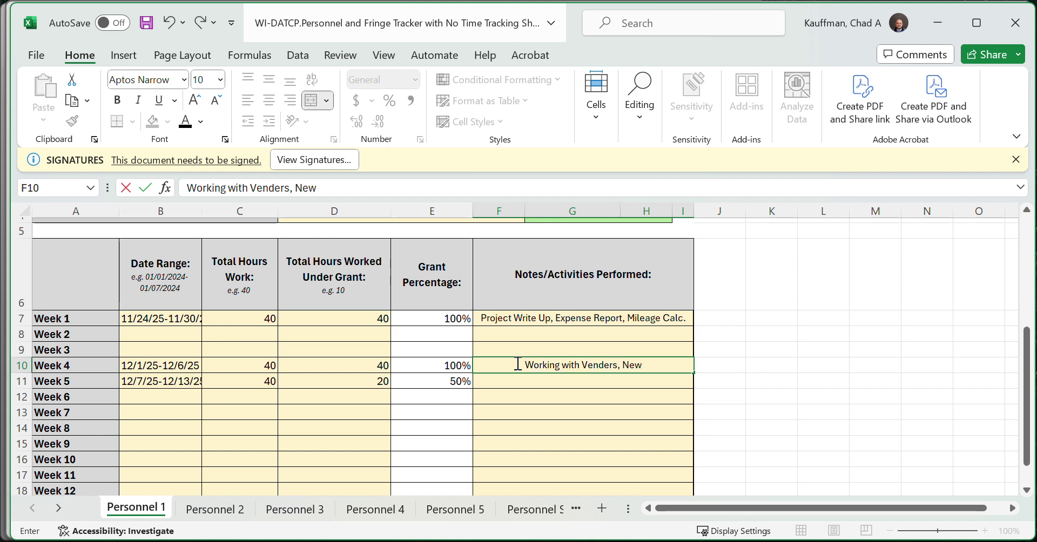
pyautogui.write(' System Imp')
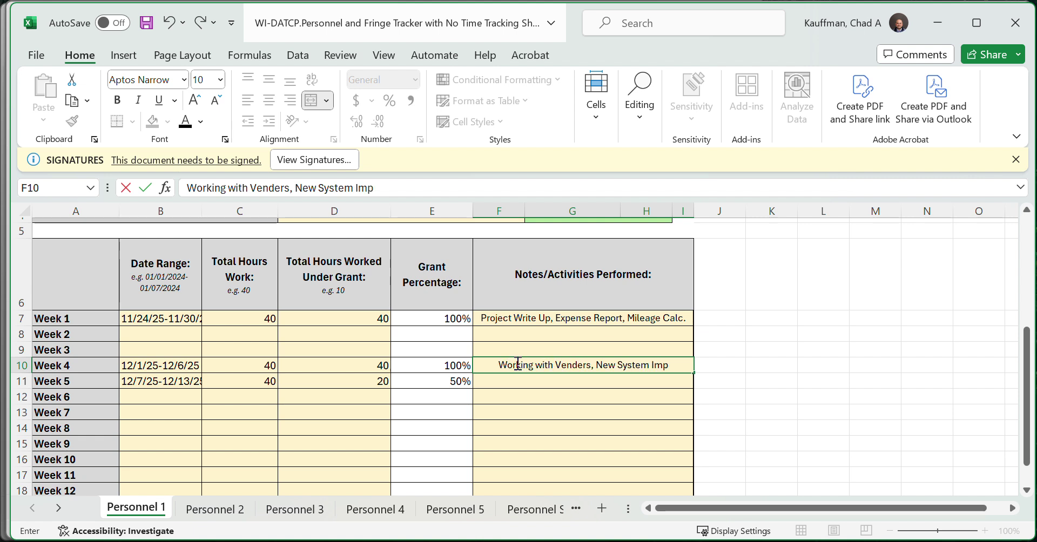
pyautogui.write('lementation')
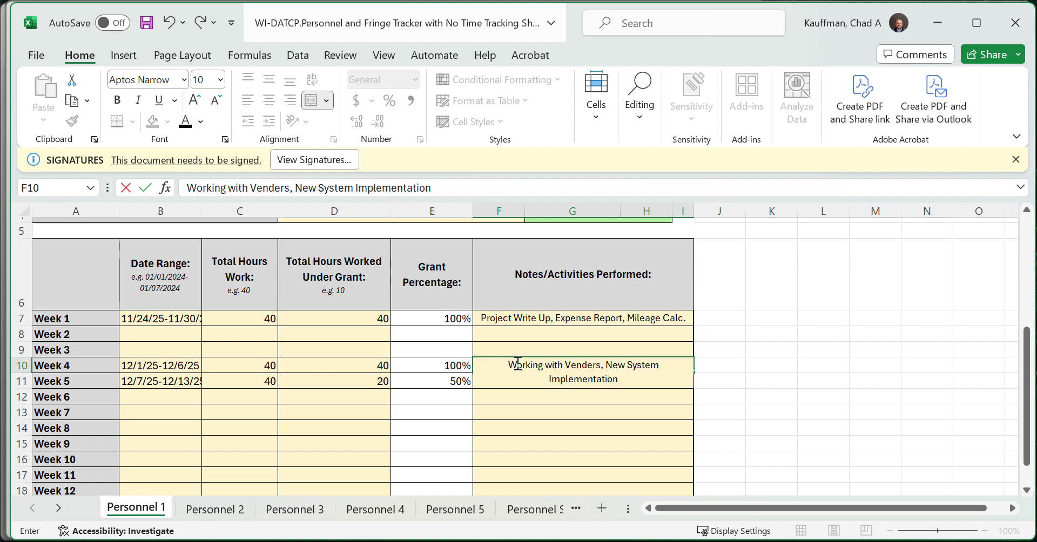
# - Replace the word "Implementation" with "Install" in the Week 4 notes
pyautogui.press('BackSpace')
pyautogui.press('BackSpace')
pyautogui.press('BackSpace')
pyautogui.press('BackSpace')
pyautogui.press('BackSpace')
pyautogui.press('BackSpace')
pyautogui.press('BackSpace')
pyautogui.press('BackSpace')
pyautogui.press('BackSpace')
pyautogui.press('BackSpace')
pyautogui.press('BackSpace')
pyautogui.press('BackSpace')
pyautogui.press('BackSpace')
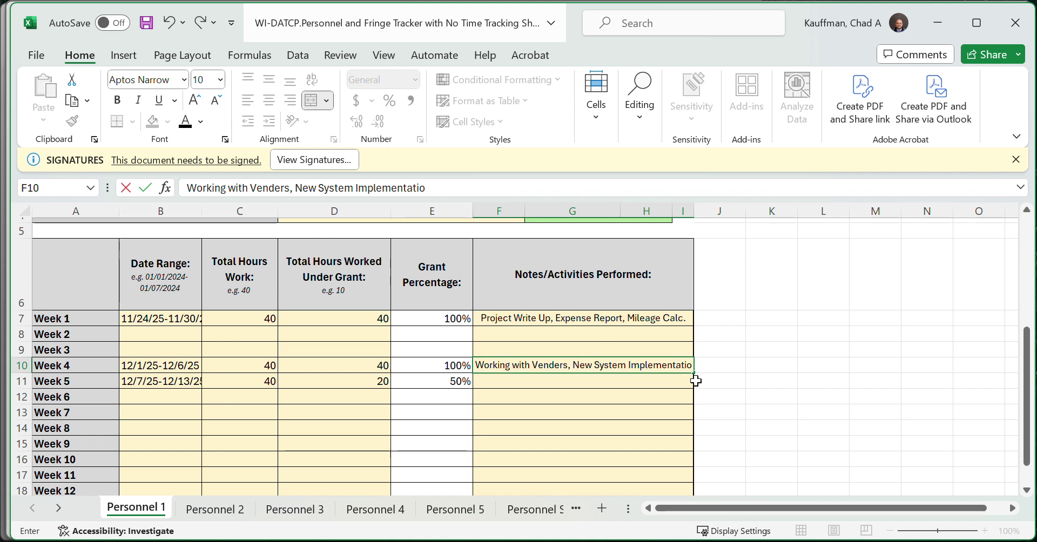
pyautogui.press('BackSpace')
pyautogui.press('BackSpace')
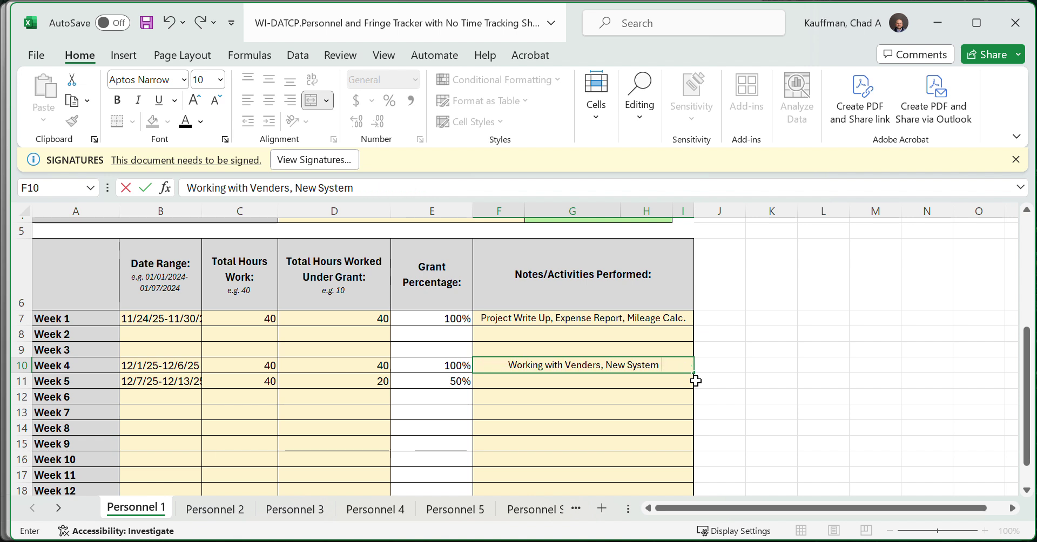
pyautogui.write('Install')
pyautogui.press('Return')
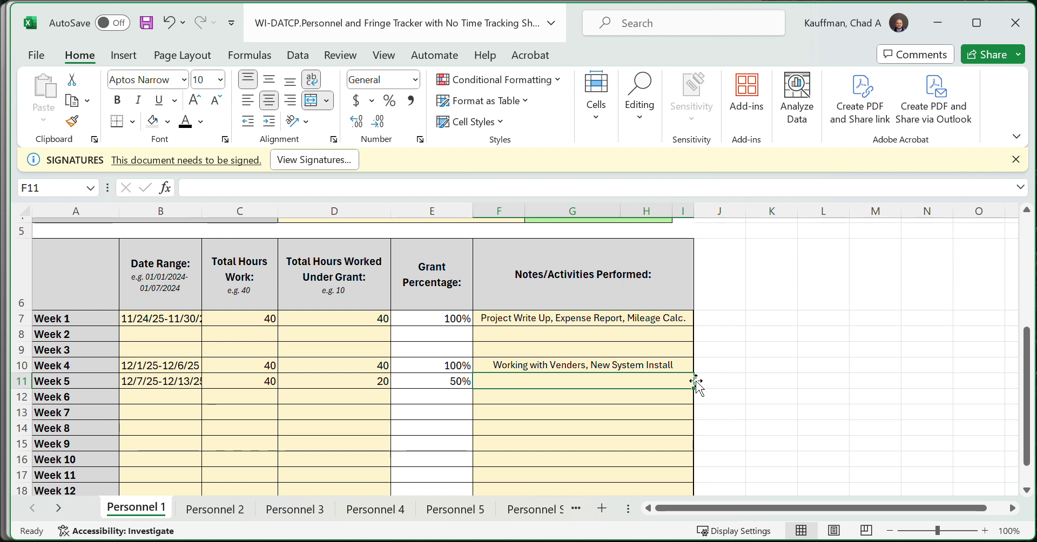
# - Enter "Book Keeping" as the notes and activities performed for Week 5
pyautogui.doubleClick(669, 382)
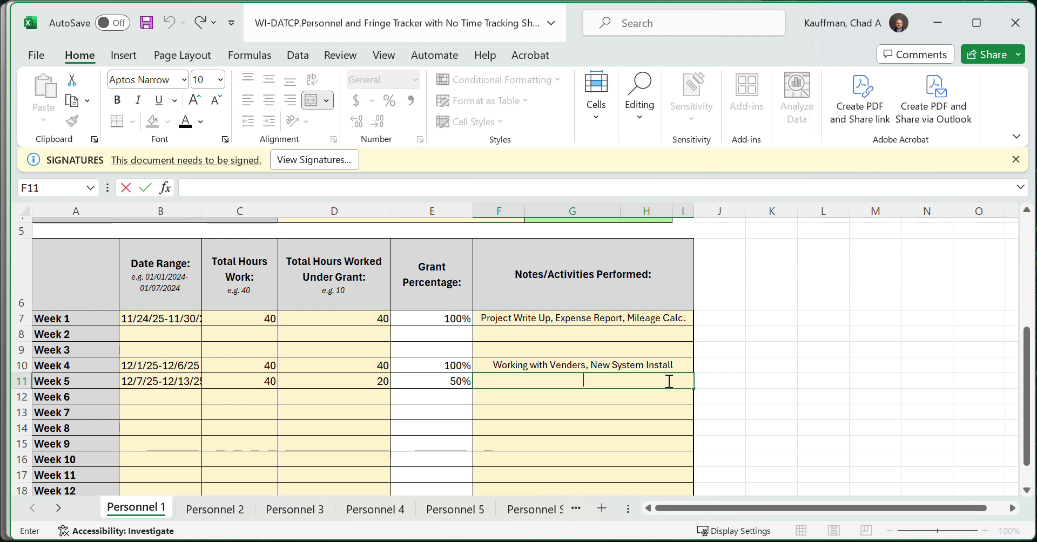
pyautogui.write('Book Keeping')
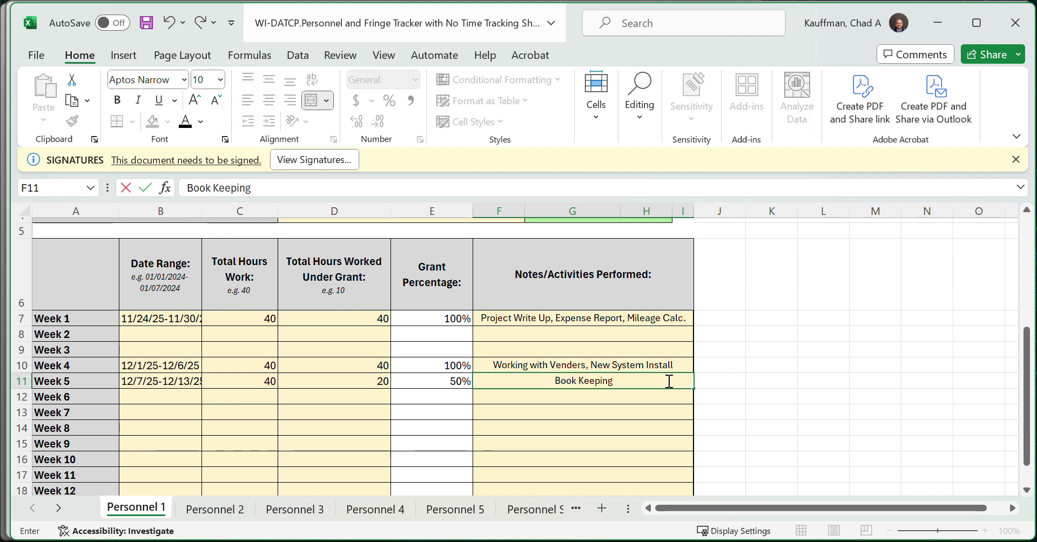
pyautogui.press('Return')
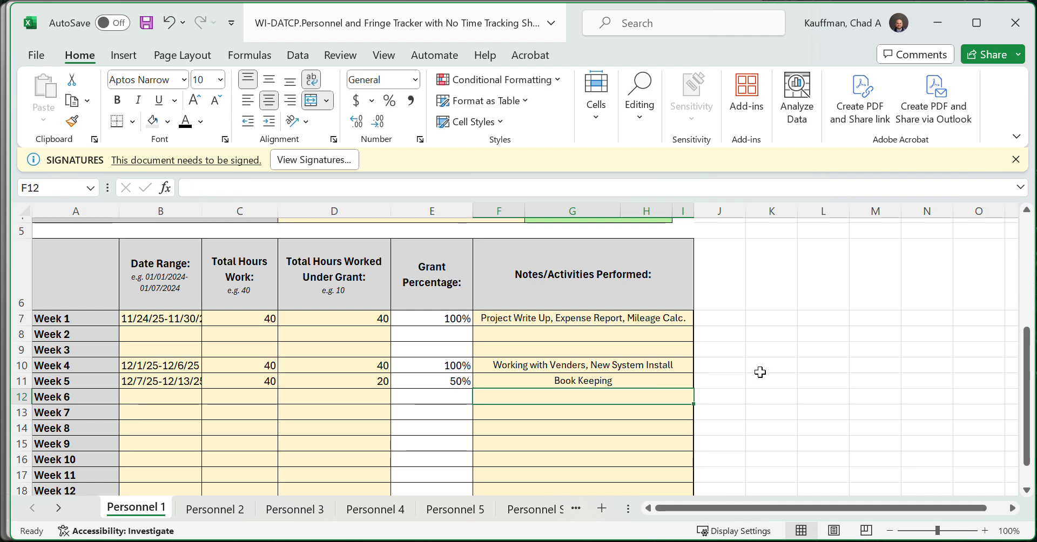
# - Review the weekly entries and the Total row of the Personnel 1 sheet
pyautogui.scroll(-2, 760, 373)
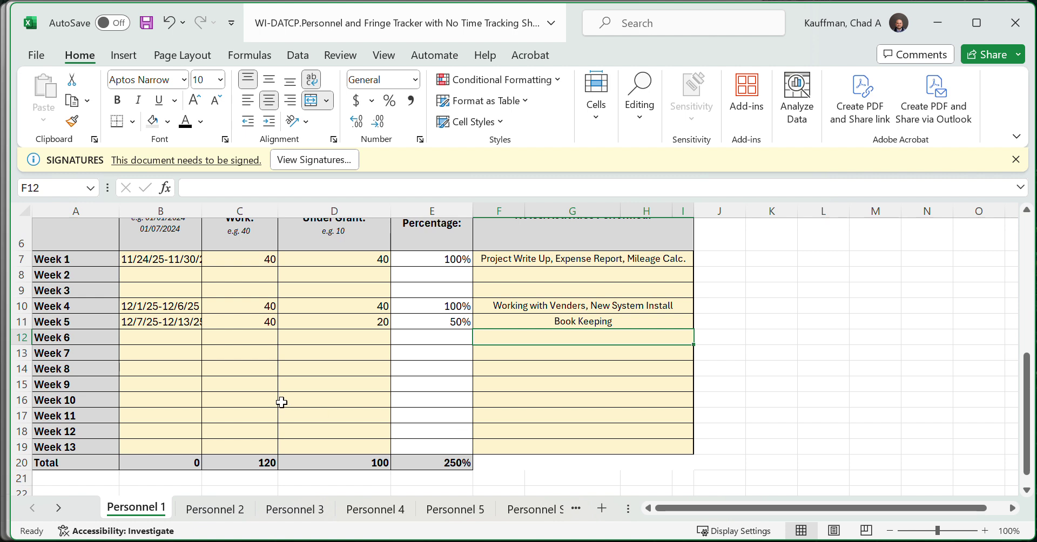
pyautogui.scroll(1, 252, 395)
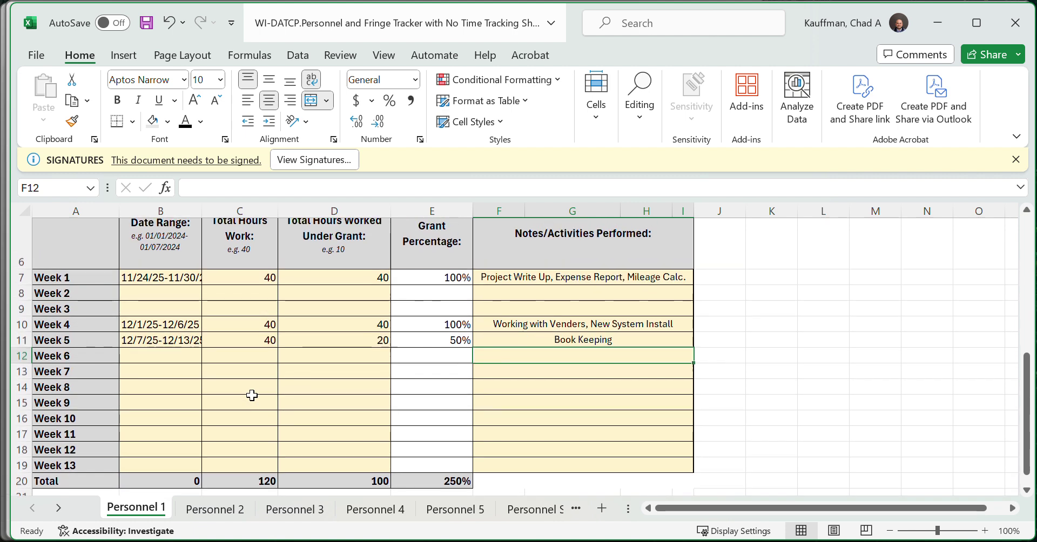
pyautogui.scroll(-2, 251, 395)
pyautogui.scroll(2, 282, 384)
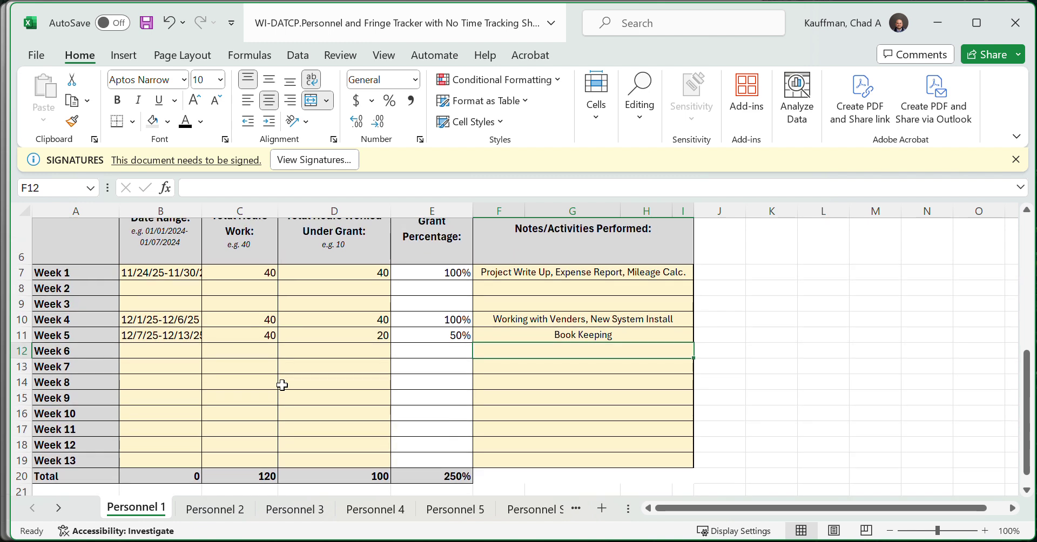
pyautogui.scroll(1, 282, 385)
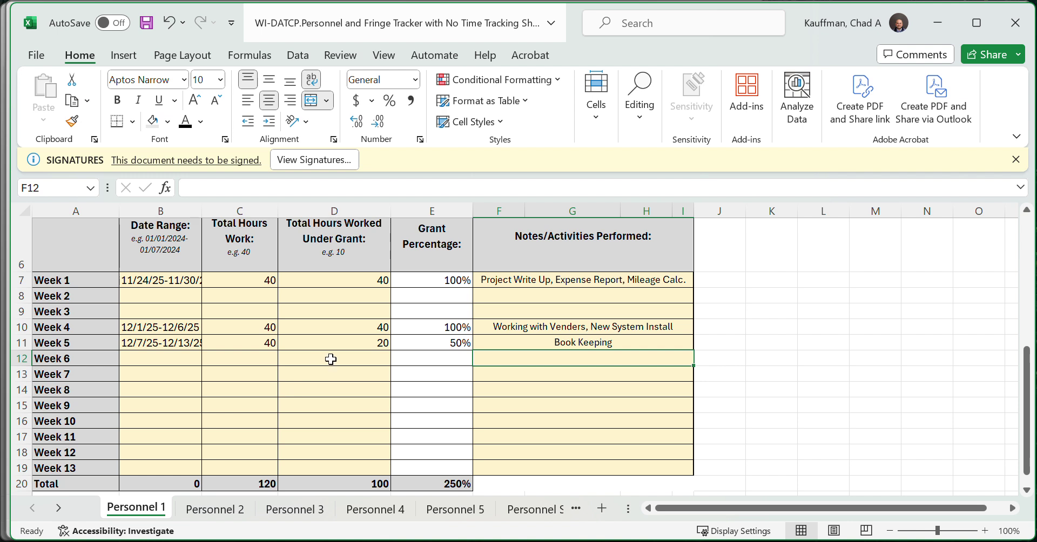
pyautogui.scroll(-1, 331, 359)
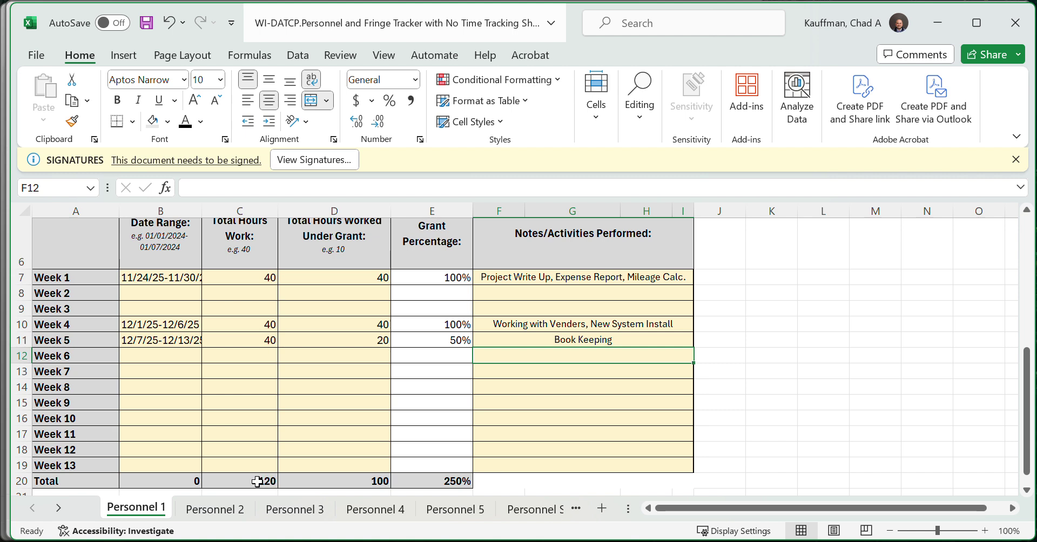
# - Switch to the Personnel 2 sheet and enter the second employee's name
pyautogui.click(205, 511)
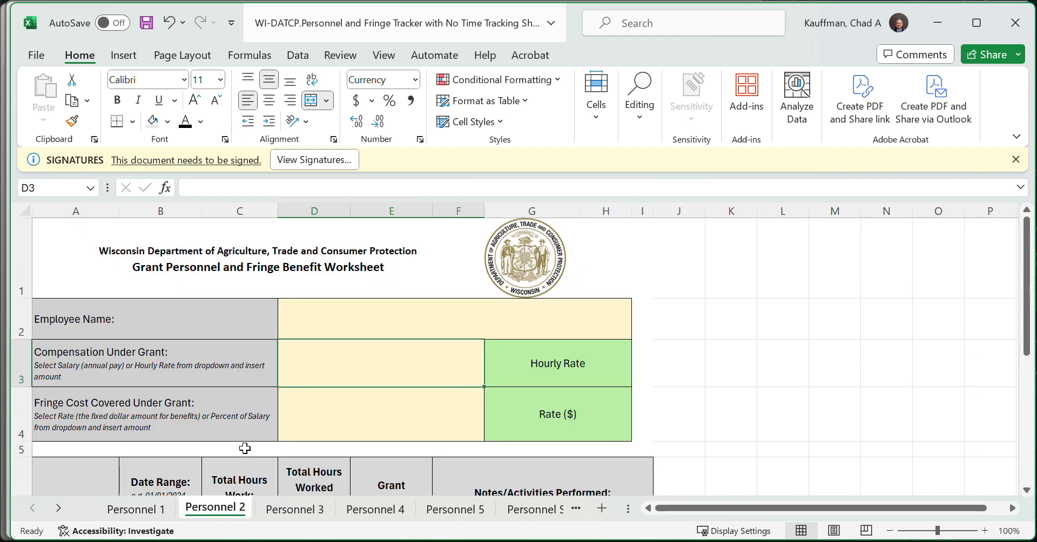
pyautogui.click(378, 332)
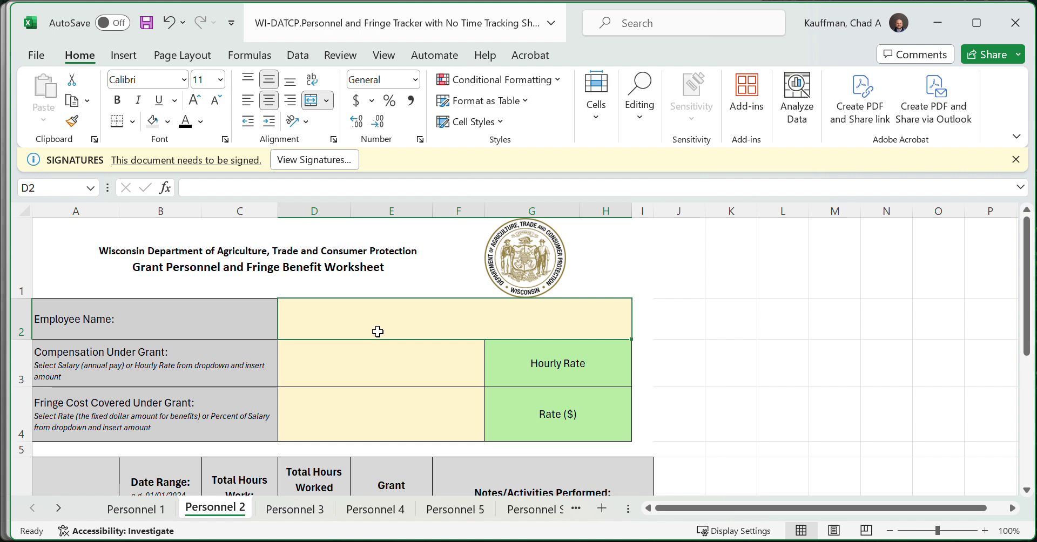
pyautogui.write('Grace')
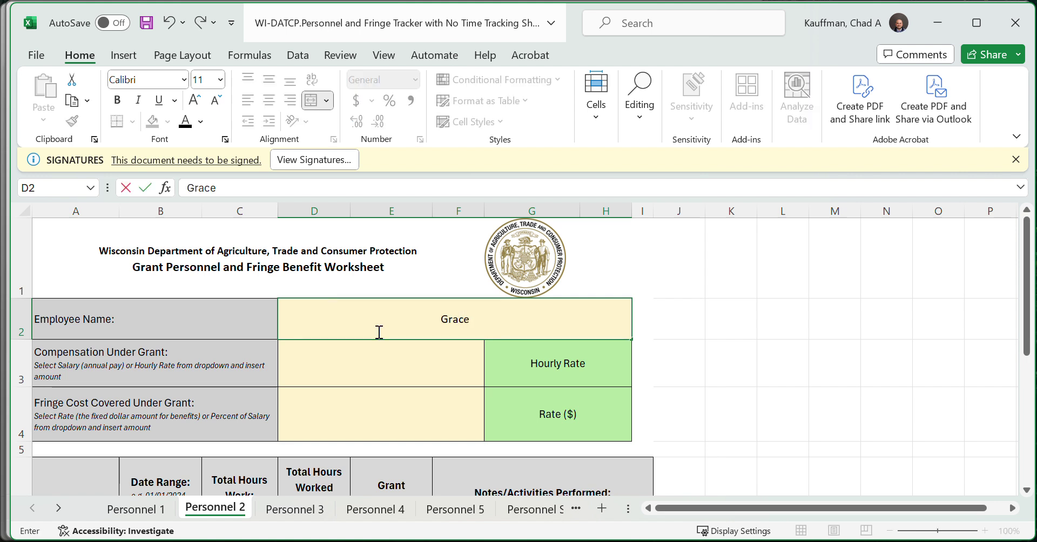
pyautogui.click(389, 357)
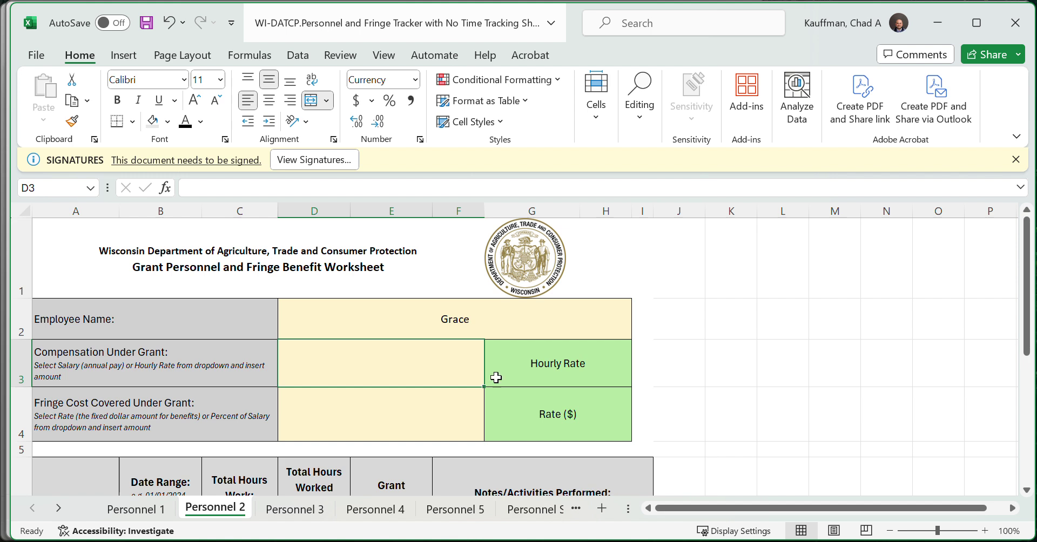
# - Set the compensation type for the Personnel 2 employee to Salary
pyautogui.click(525, 365)
pyautogui.click(639, 380)
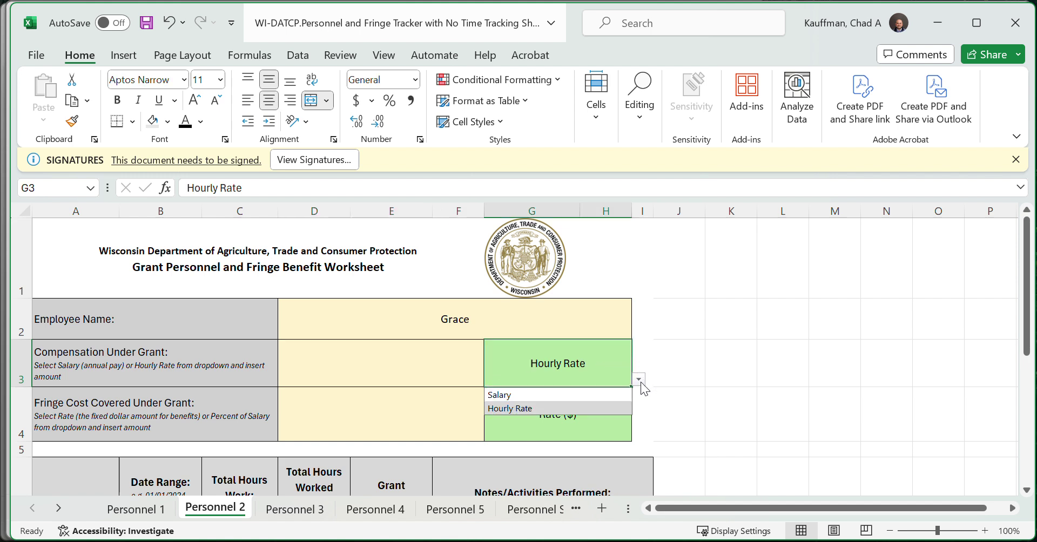
pyautogui.click(622, 395)
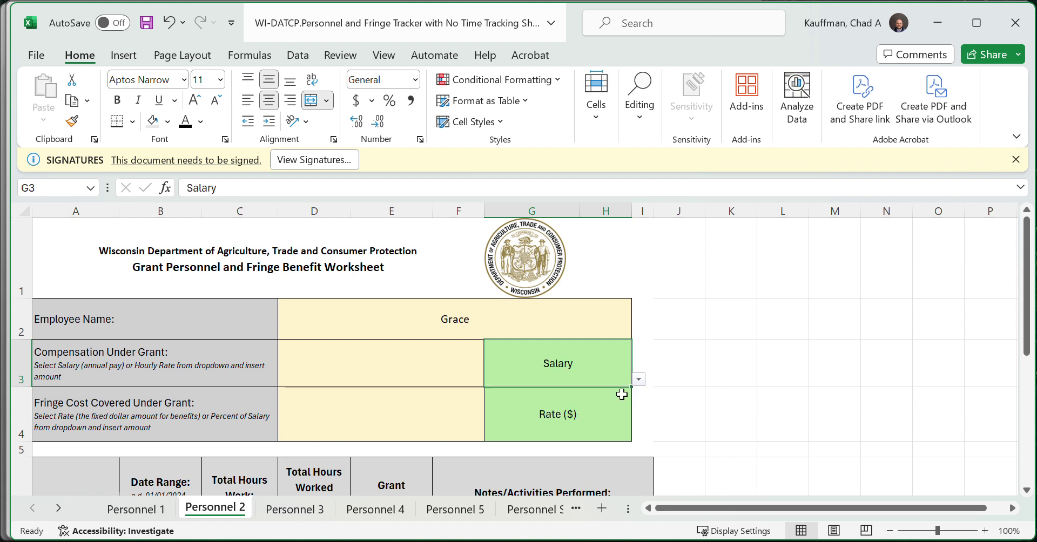
# - Enter $20,000 as the employee's compensation under the grant
pyautogui.click(426, 363)
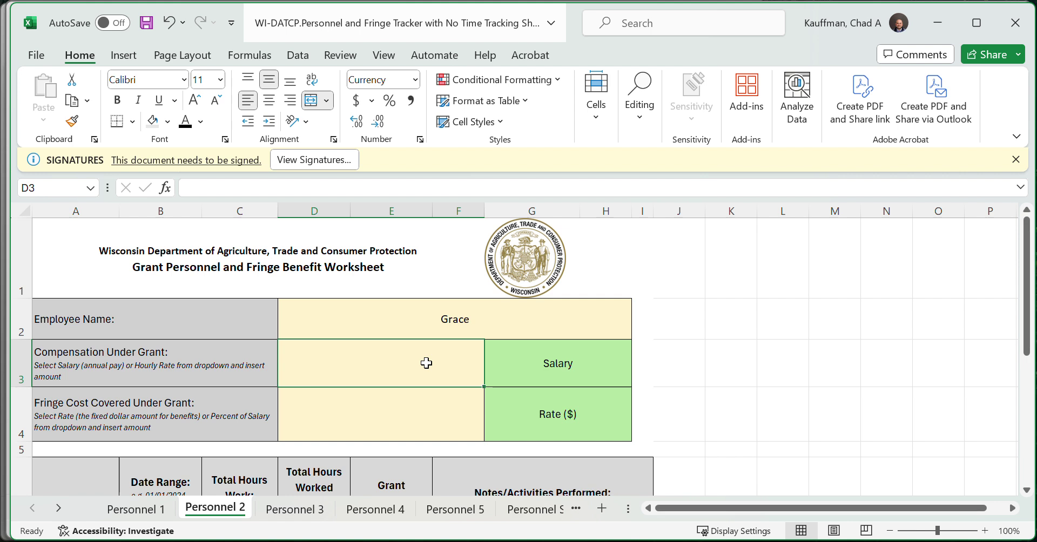
pyautogui.write('30')
pyautogui.press('BackSpace')
pyautogui.press('BackSpace')
pyautogui.write('$')
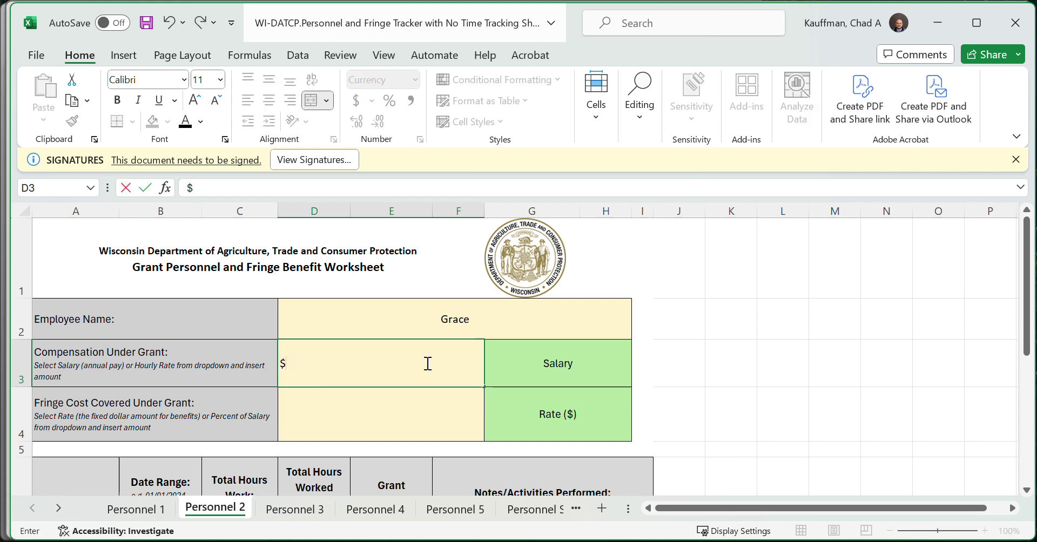
pyautogui.write('20,000')
pyautogui.press('Return')
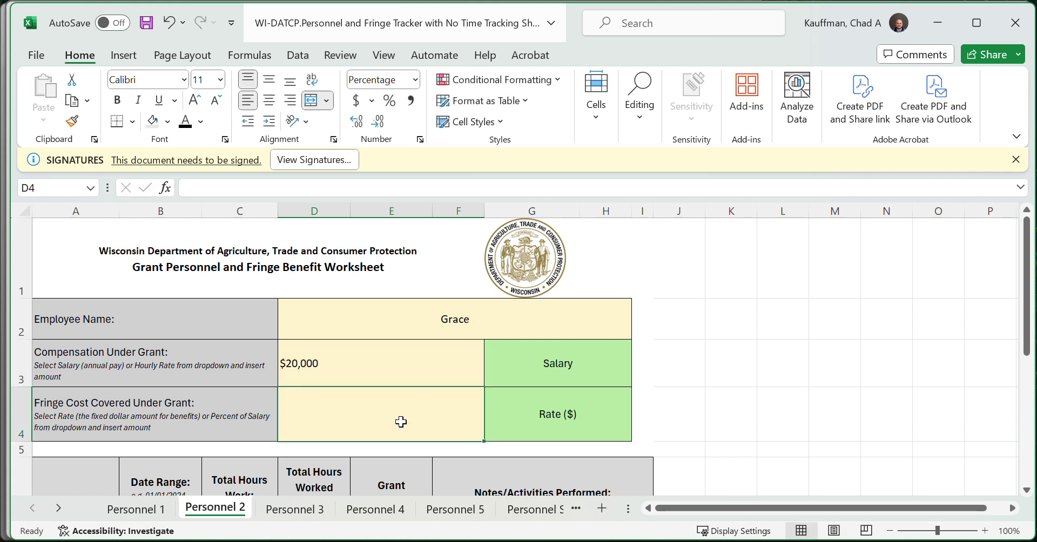
# - Enter 20% as the fringe cost covered under the grant, keeping the fringe type as Rate ($)
pyautogui.scroll(-2, 400, 422)
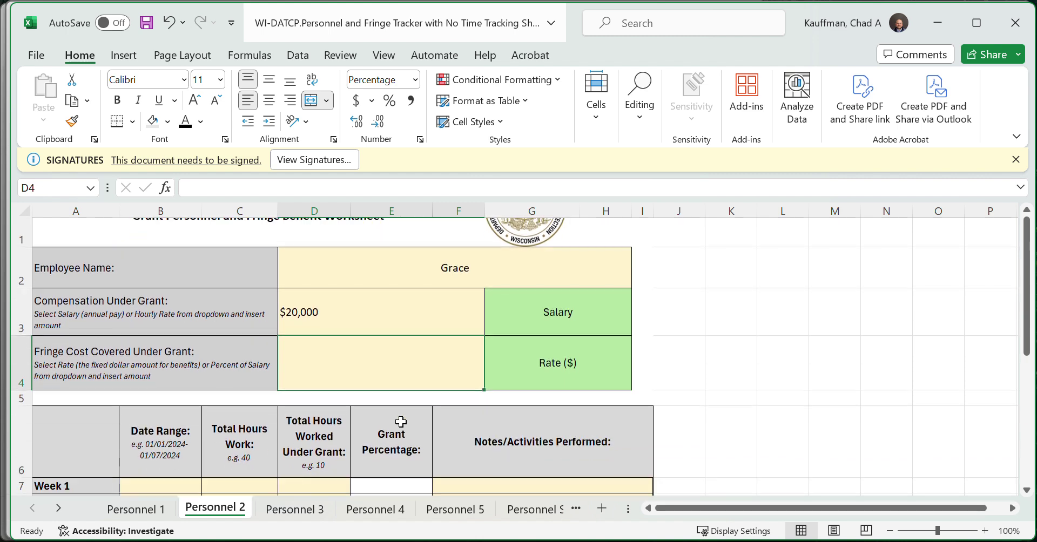
pyautogui.click(532, 360)
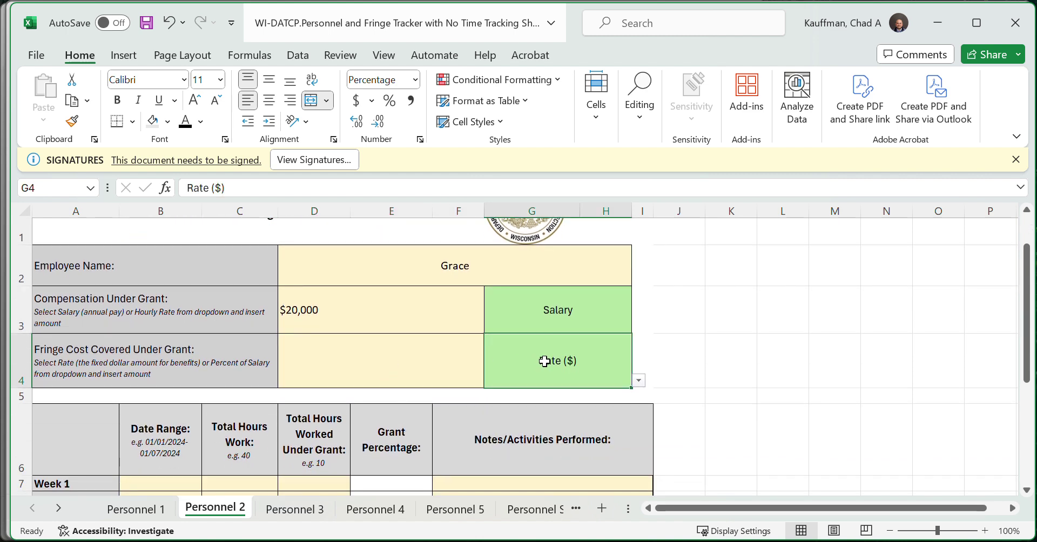
pyautogui.click(434, 355)
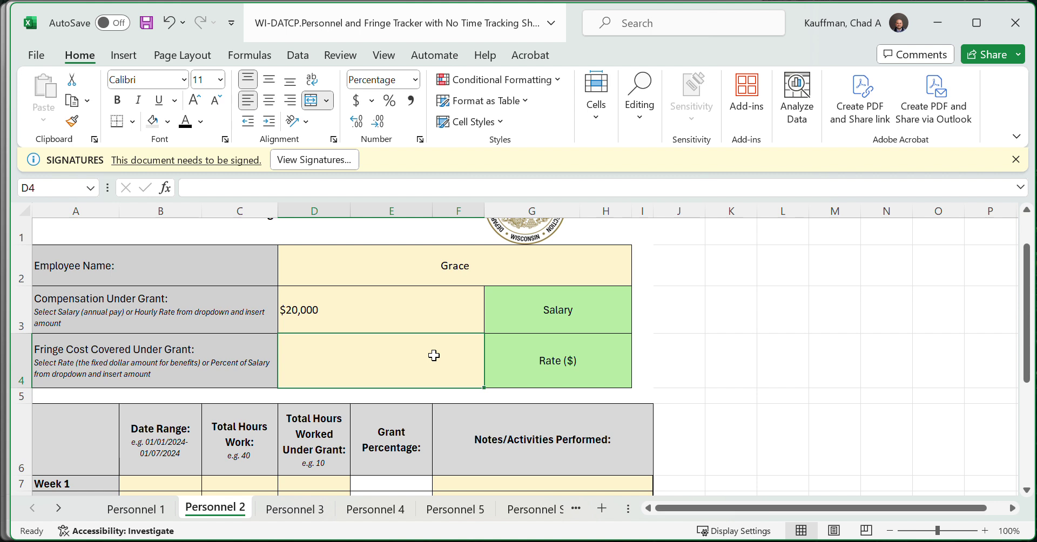
pyautogui.write('2')
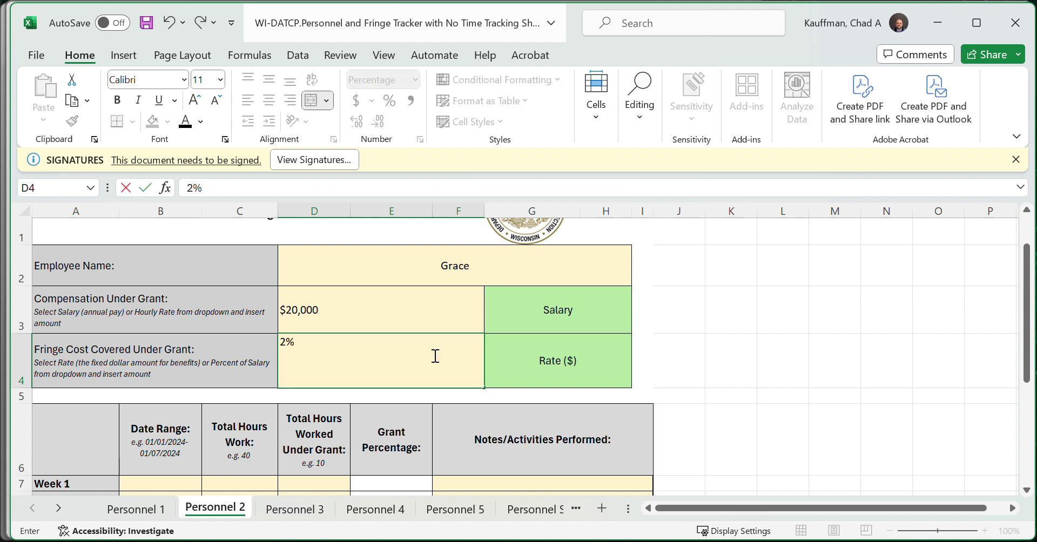
pyautogui.write('0')
pyautogui.press('Return')
# - Change the number format of the fringe cost amount cell to General
pyautogui.click(434, 355)
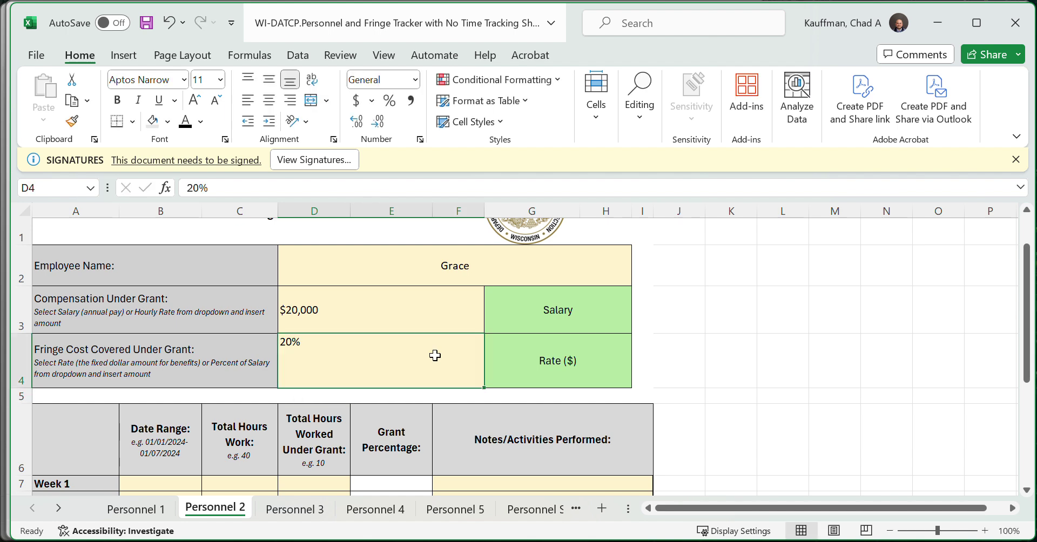
pyautogui.click(415, 80)
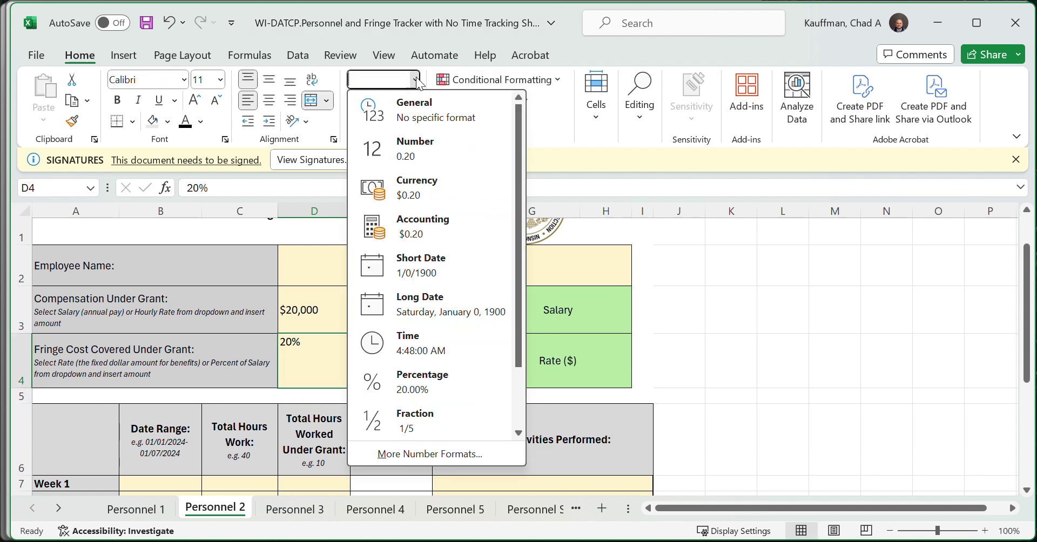
pyautogui.click(379, 105)
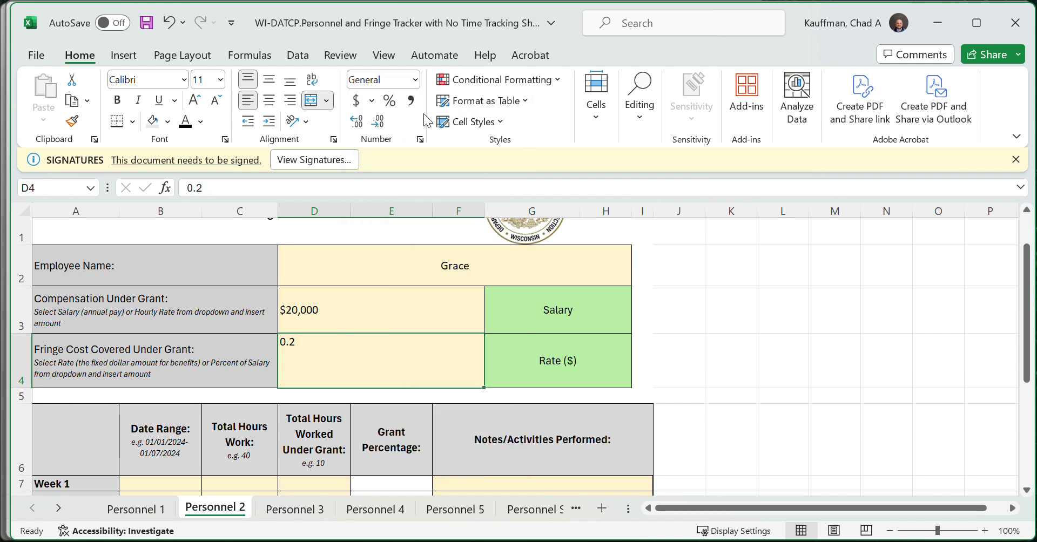
# - Replace the fringe cost covered under the grant with 1000
pyautogui.doubleClick(330, 360)
pyautogui.press('BackSpace')
pyautogui.press('BackSpace')
pyautogui.press('BackSpace')
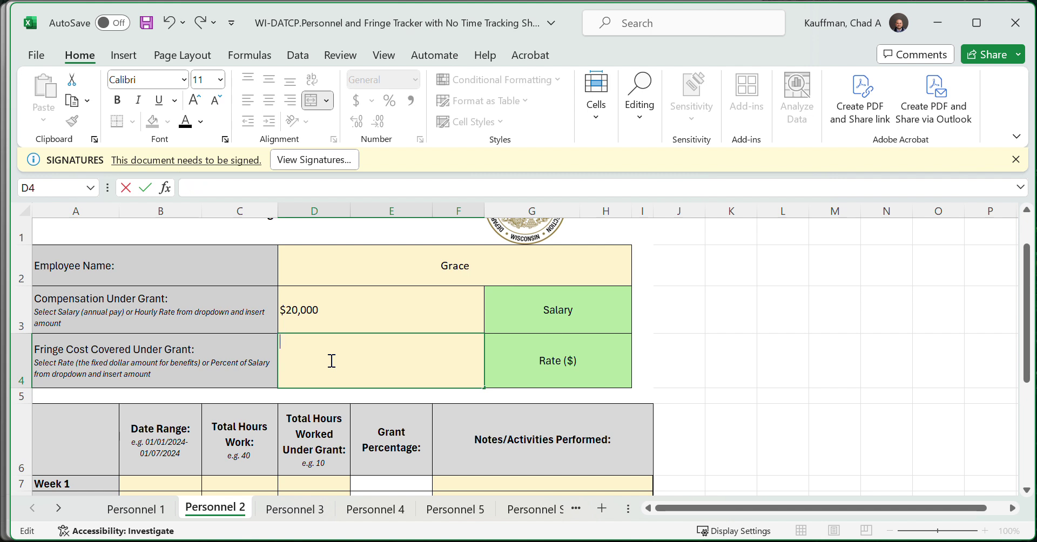
pyautogui.write('2')
pyautogui.press('BackSpace')
pyautogui.write('1000')
pyautogui.press('Return')
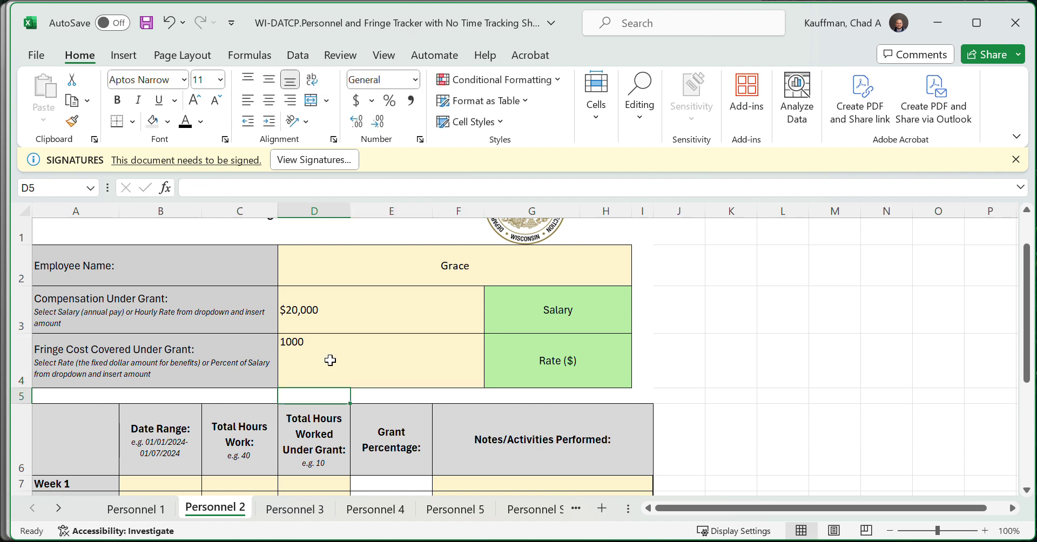
# - Copy the date ranges and total hours for Week 1 through Week 5 from the Personnel 1 sheet
pyautogui.scroll(-3, 330, 361)
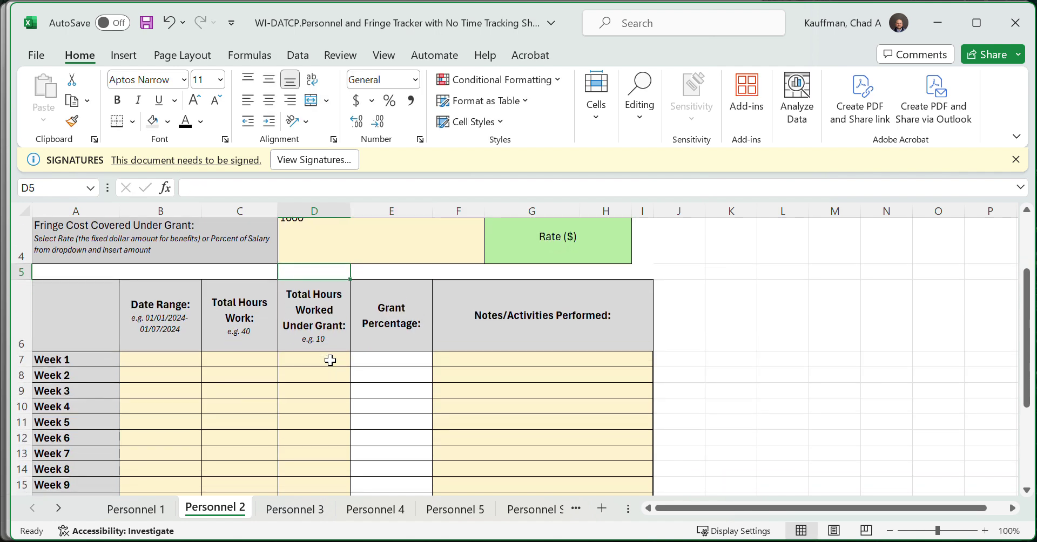
pyautogui.click(188, 362)
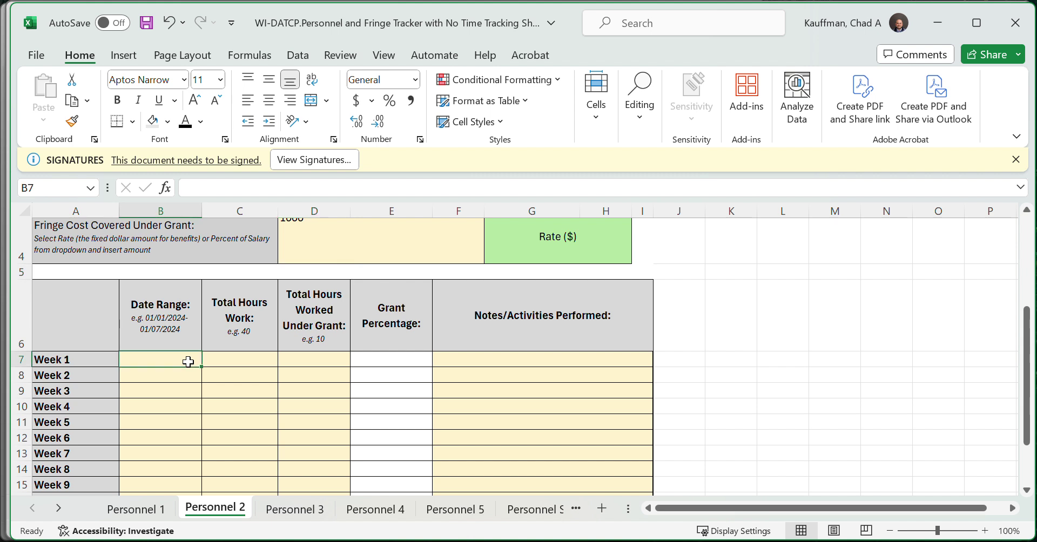
pyautogui.click(188, 375)
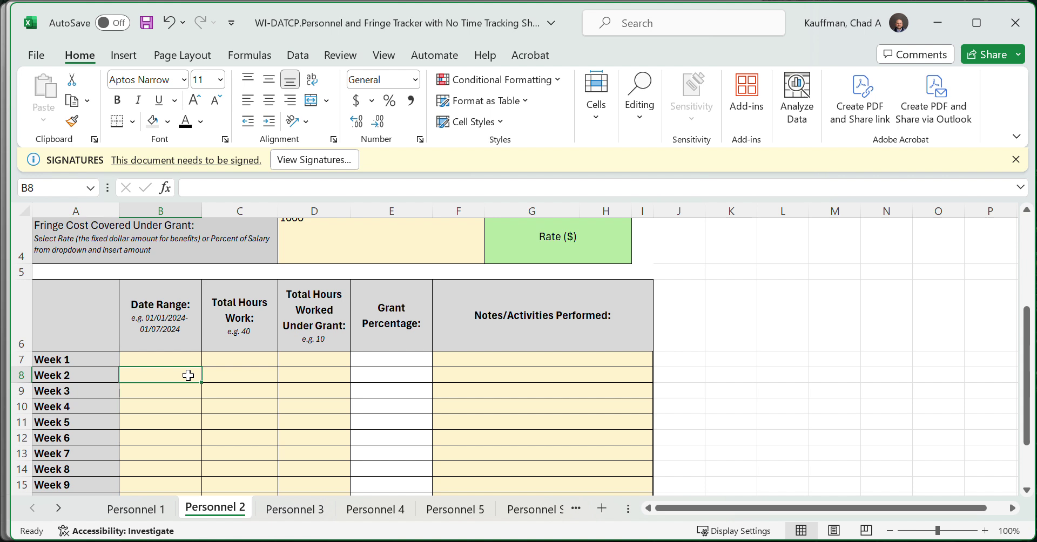
pyautogui.click(185, 359)
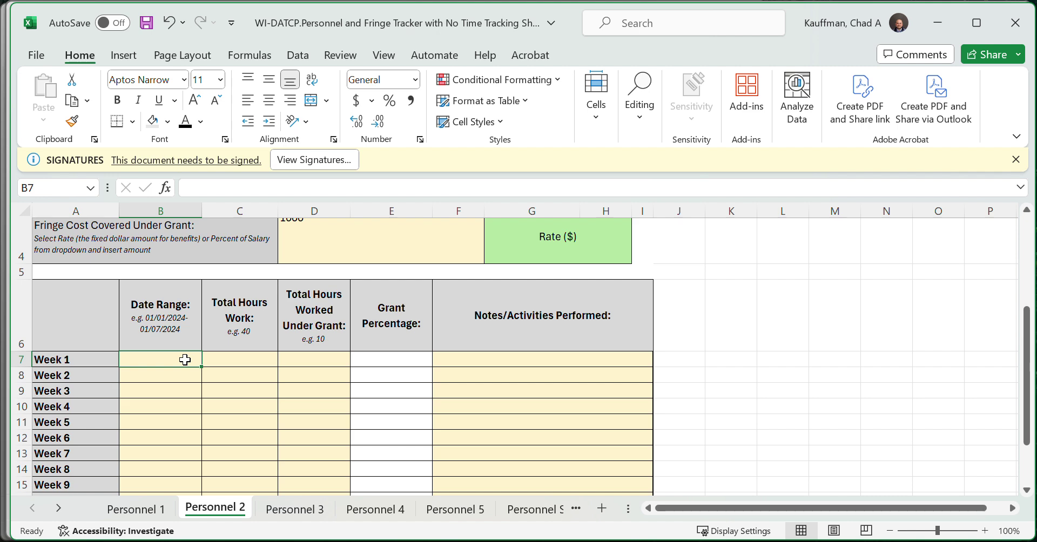
pyautogui.click(159, 505)
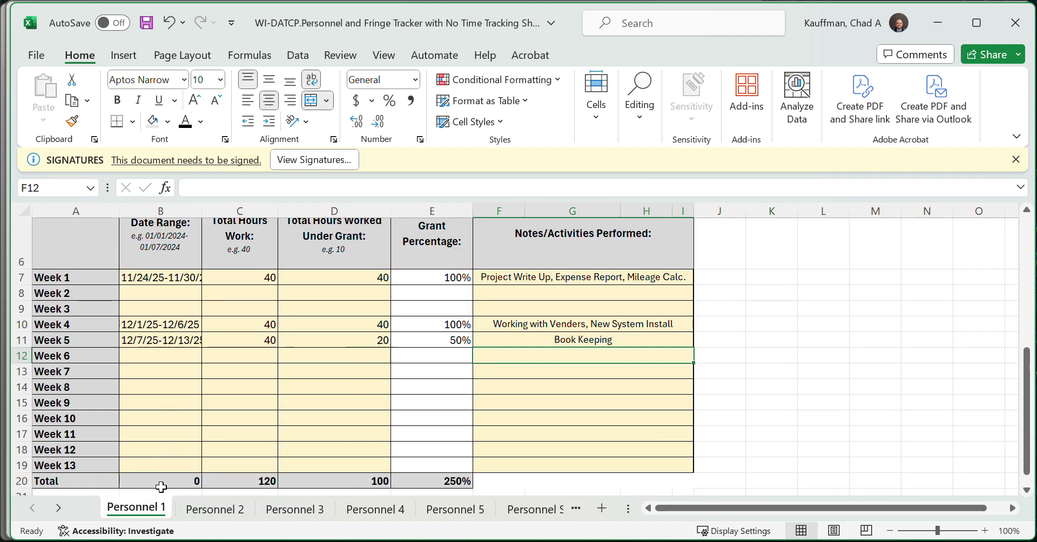
pyautogui.moveTo(174, 347); pyautogui.dragTo(240, 273)
pyautogui.rightClick(237, 281)
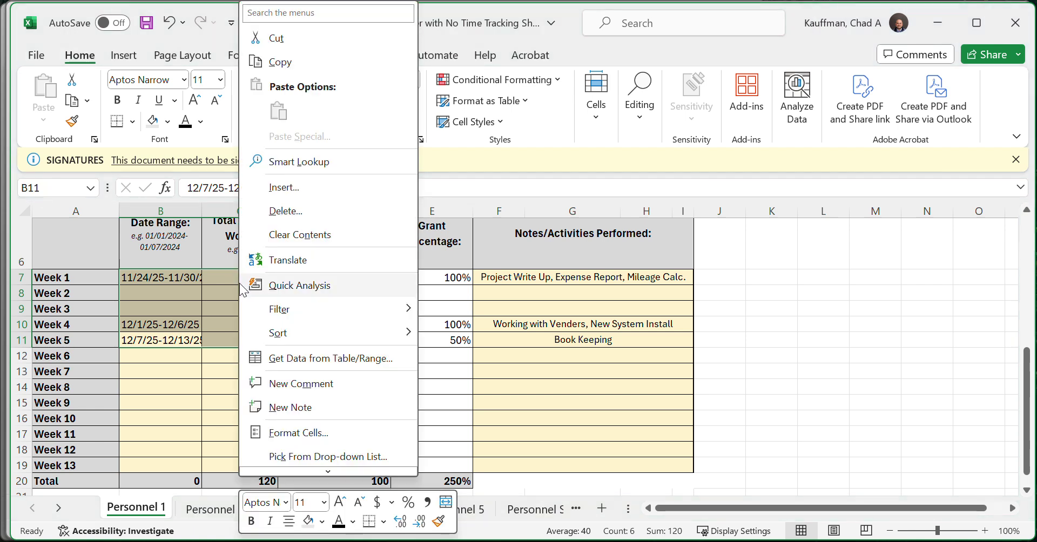
pyautogui.click(333, 62)
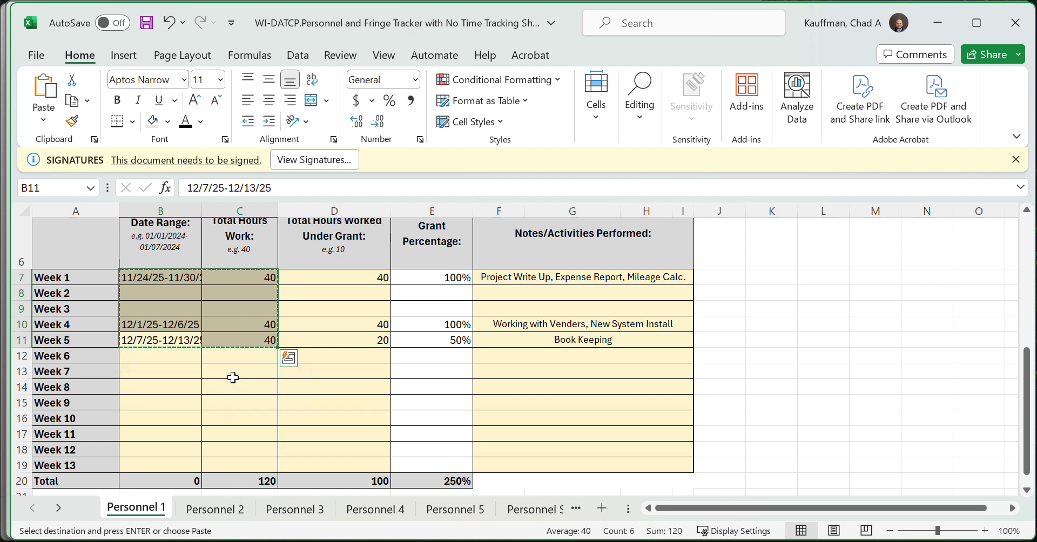
# - Paste the copied date ranges and total hours into the Personnel 2 sheet starting at the Week 1 date range
pyautogui.click(233, 510)
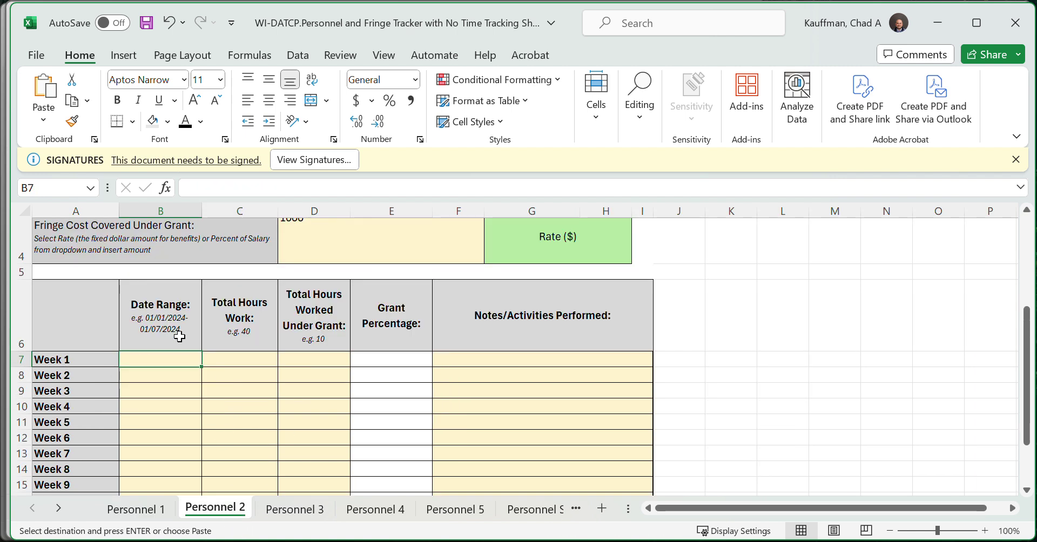
pyautogui.rightClick(175, 355)
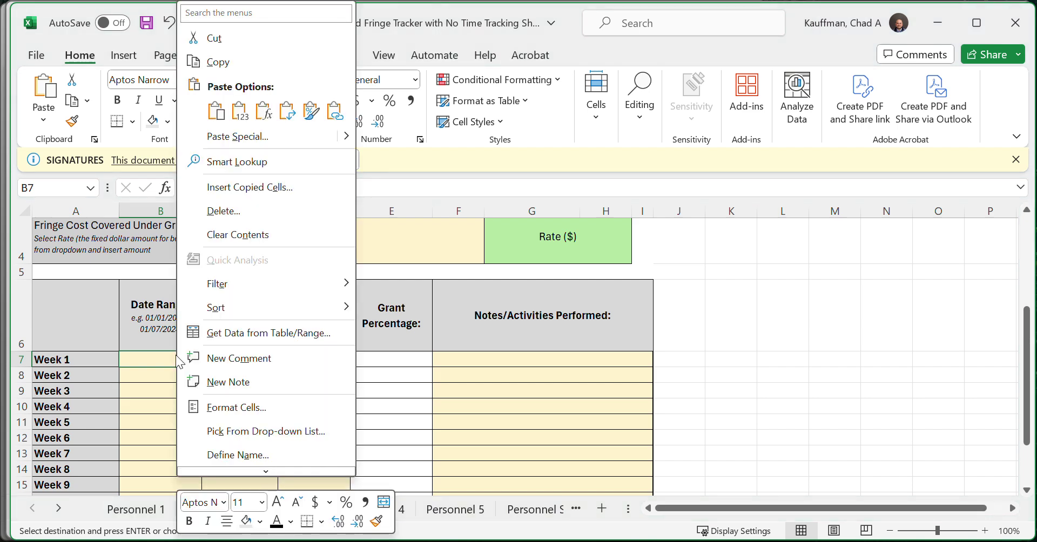
pyautogui.click(223, 112)
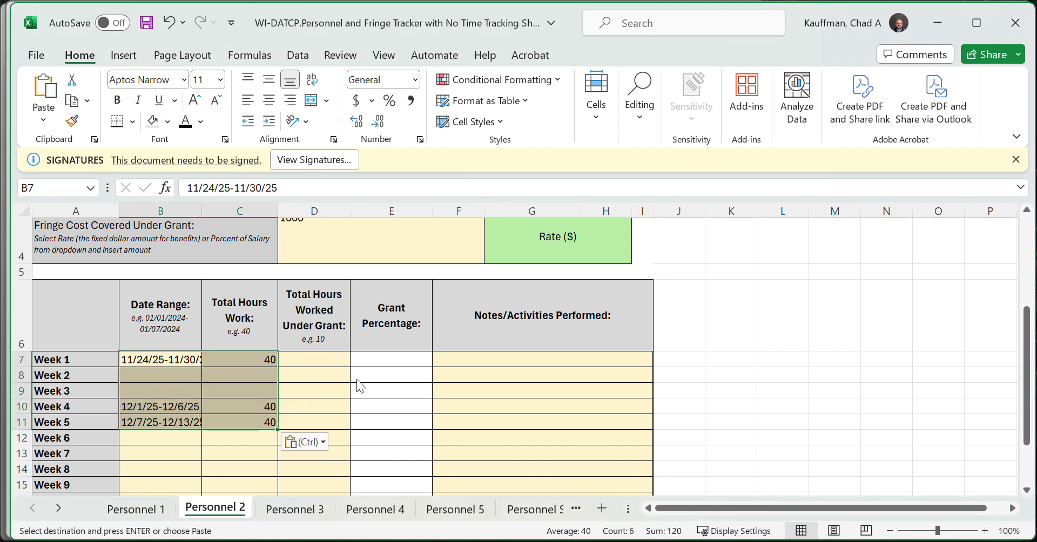
# - Enter the total hours worked under the grant as 40 for Week 1, 10 for Week 4 and 40 for Week 5
pyautogui.click(336, 374)
pyautogui.click(332, 360)
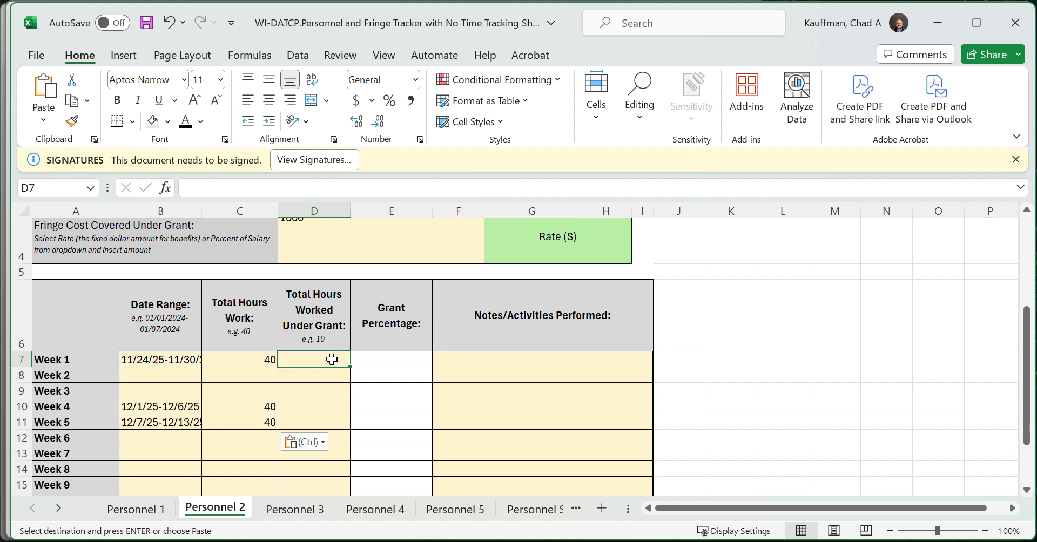
pyautogui.click(384, 373)
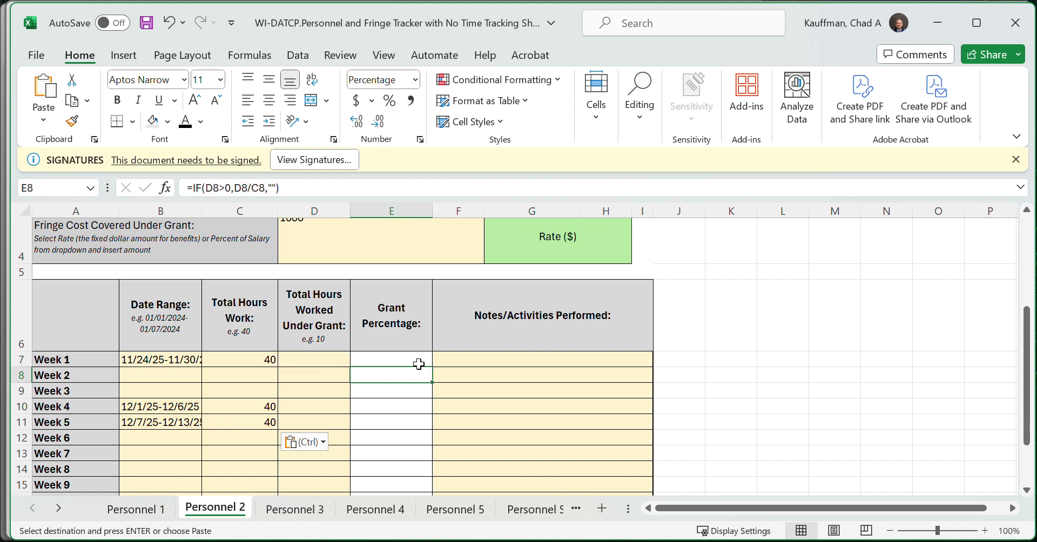
pyautogui.click(418, 361)
pyautogui.click(335, 361)
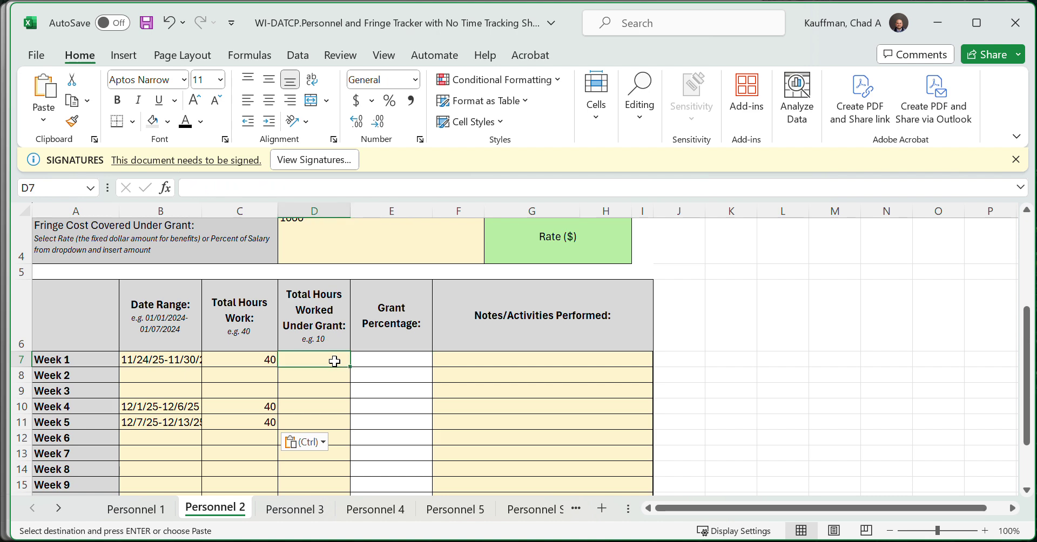
pyautogui.scroll(-1, 334, 360)
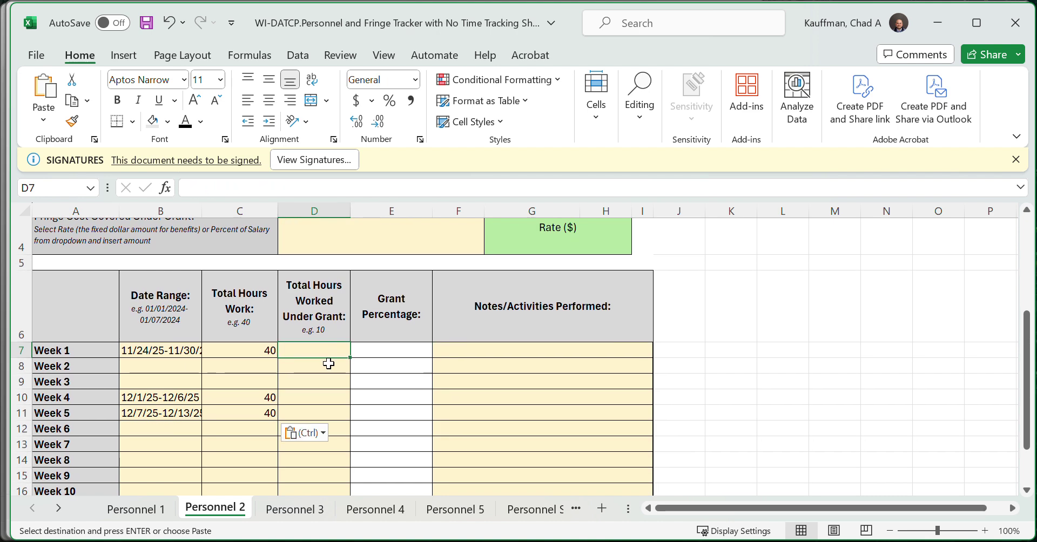
pyautogui.write('40')
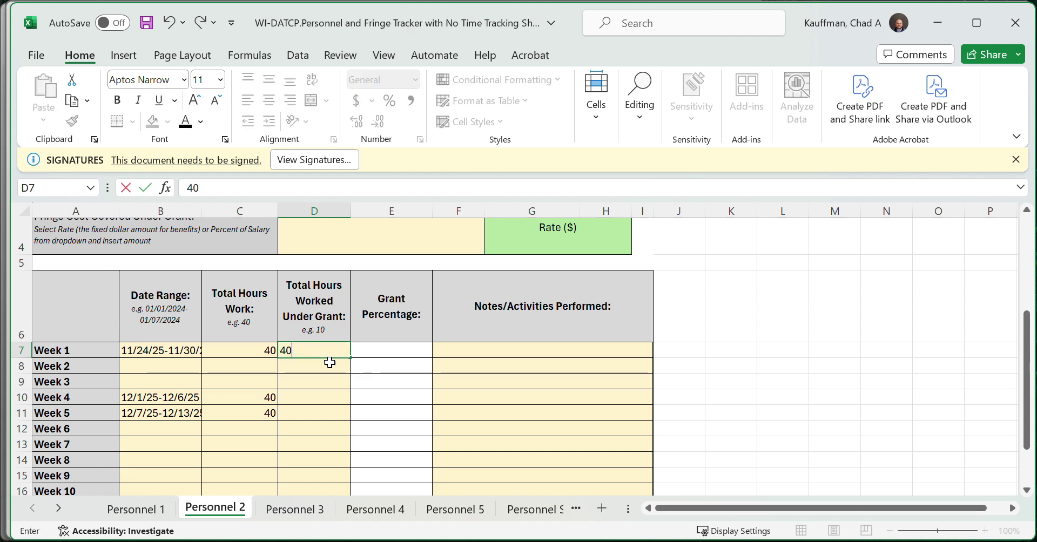
pyautogui.click(335, 395)
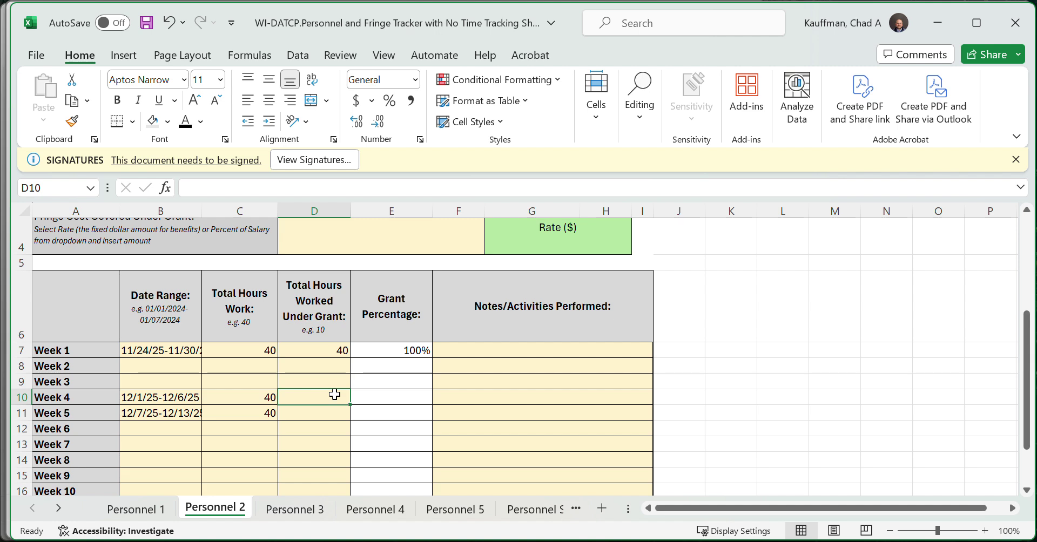
pyautogui.write('10')
pyautogui.press('Return')
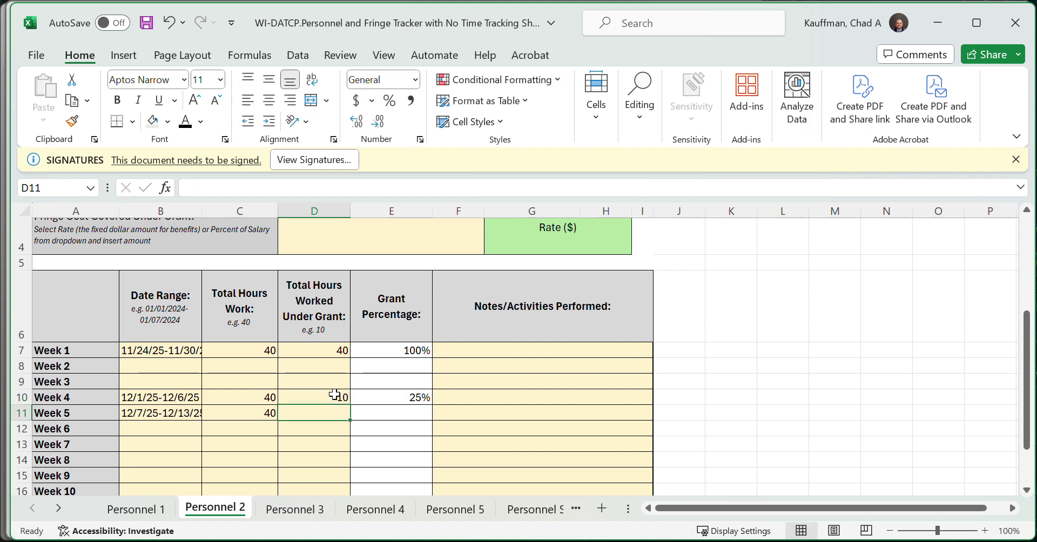
pyautogui.write('40')
pyautogui.press('Return')
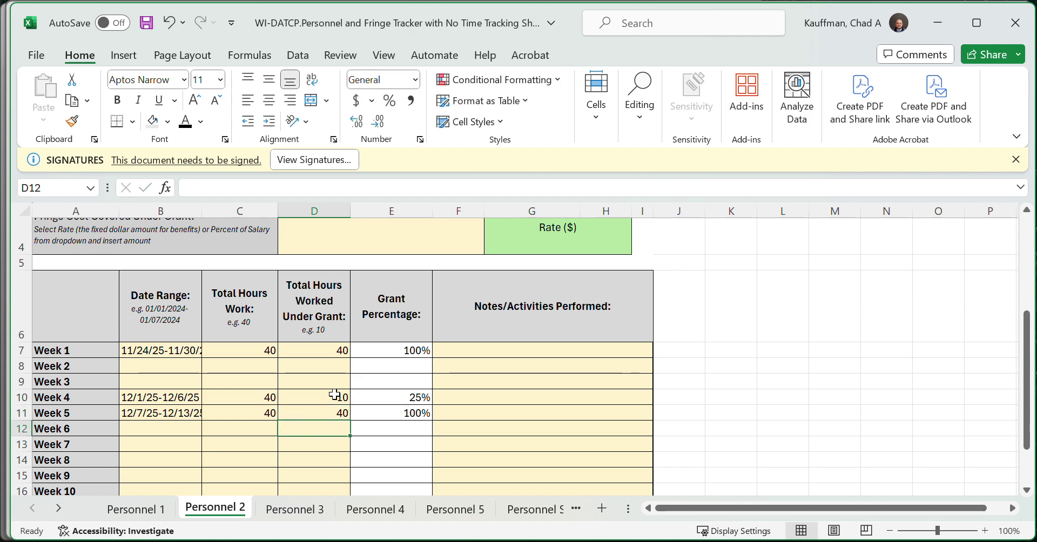
# - Enter "Responding to Grantees" as the Week 1 notes/activities performed on the Personnel 2 sheet
pyautogui.scroll(-1, 334, 395)
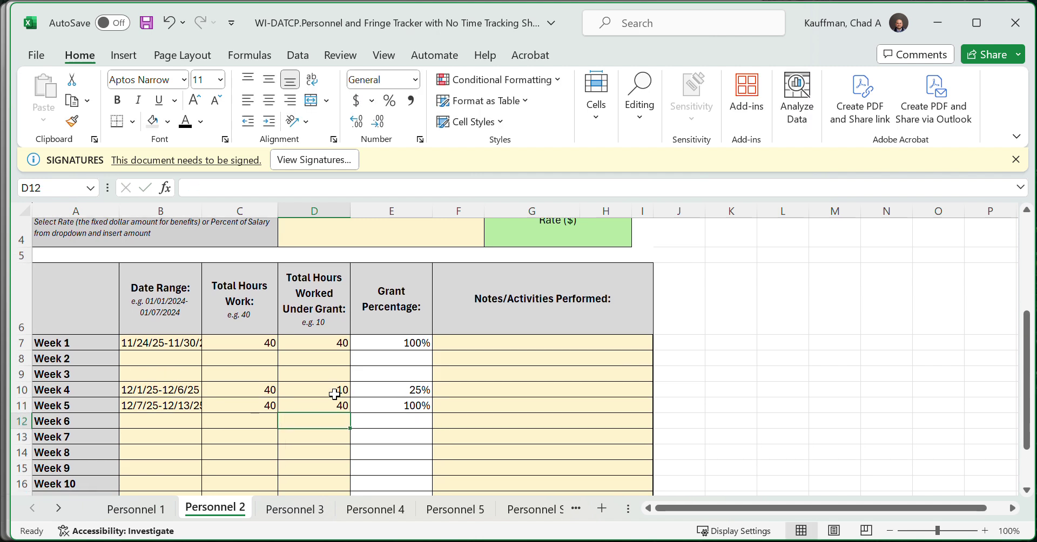
pyautogui.scroll(-2, 334, 395)
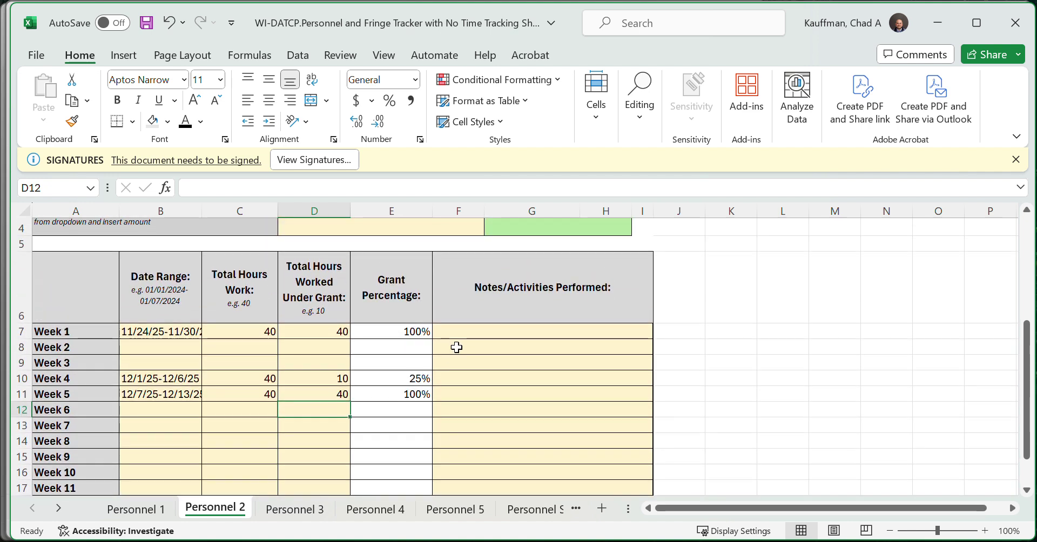
pyautogui.click(476, 331)
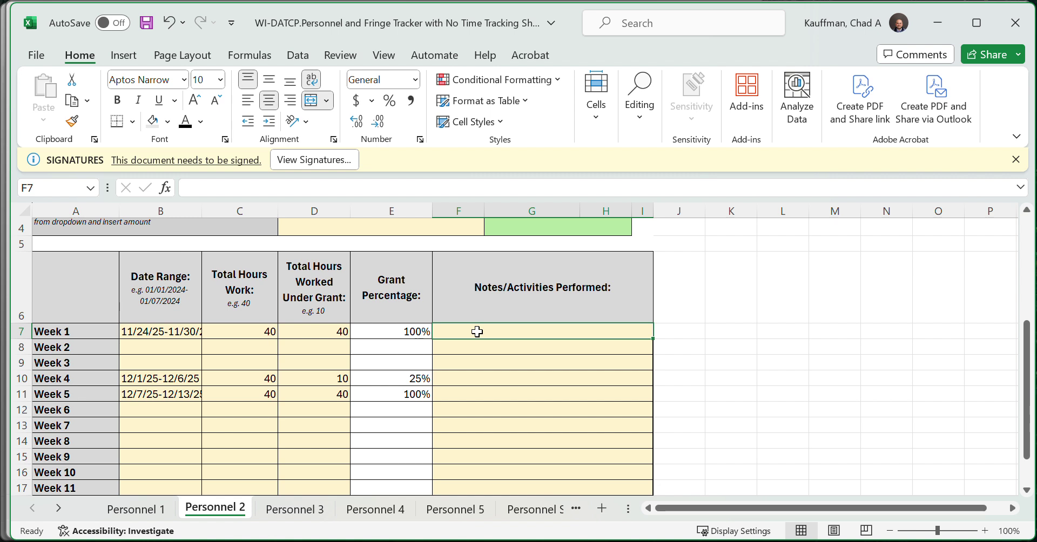
pyautogui.write('Re')
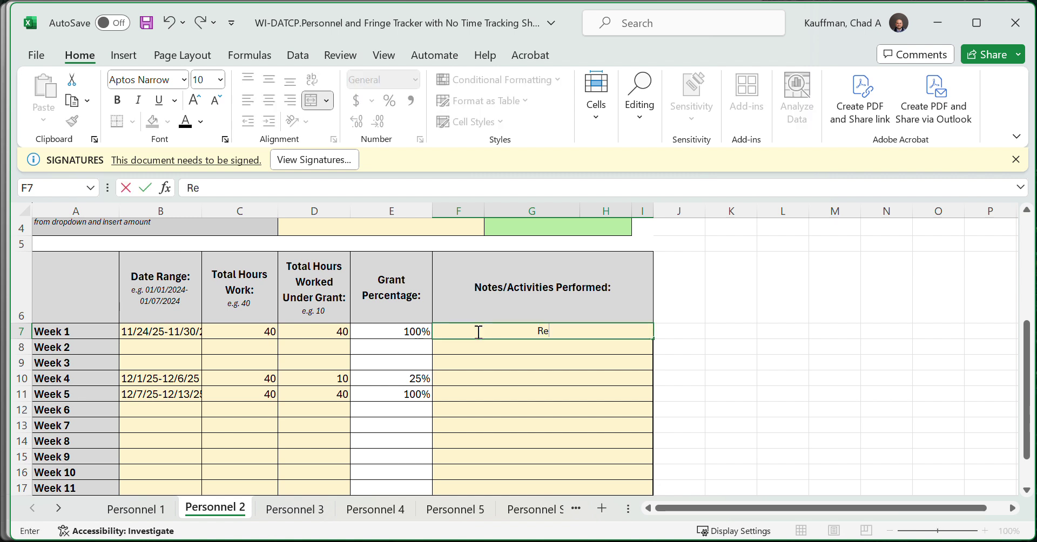
pyautogui.write('sponding to G')
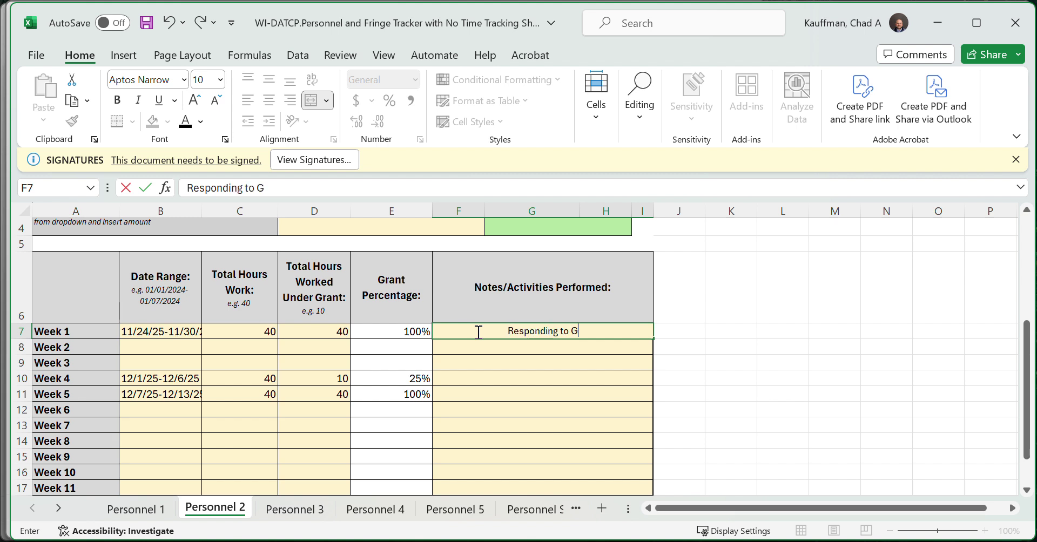
pyautogui.write('rantees')
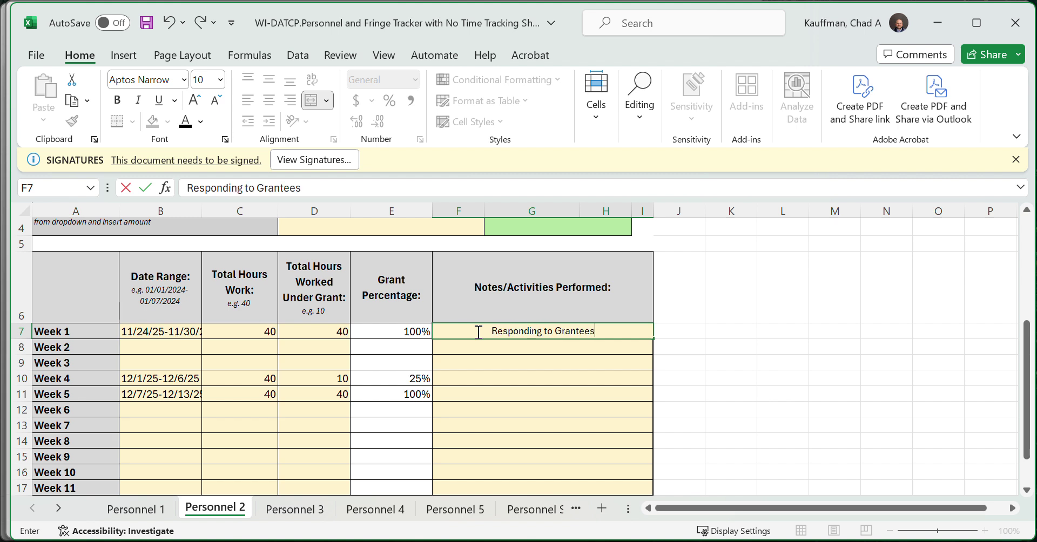
# - Enter "Helping with Outreach" as the Week 4 note and "Reporting" as the Week 5 note
pyautogui.click(499, 381)
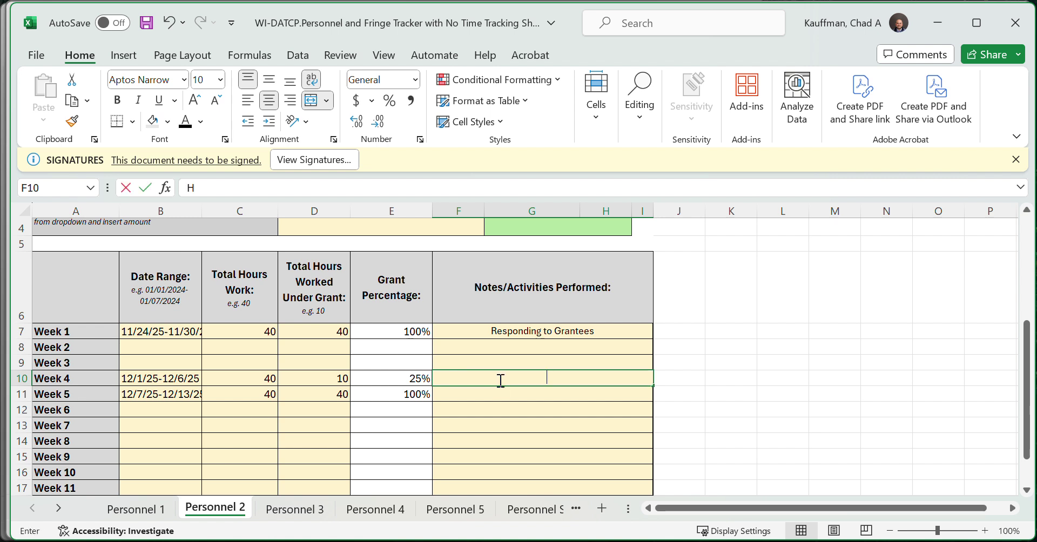
pyautogui.write('Helping with Outreach')
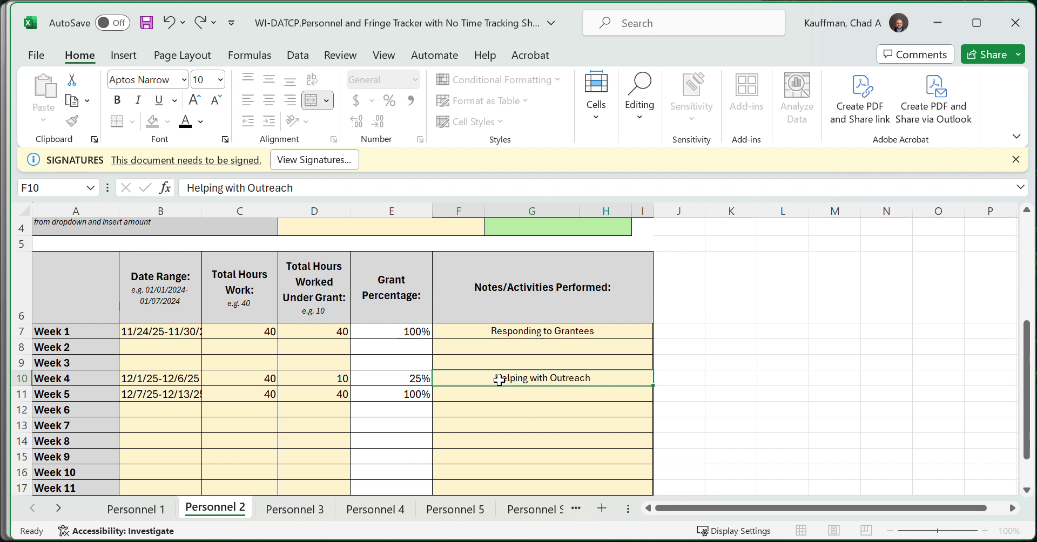
pyautogui.press('Return')
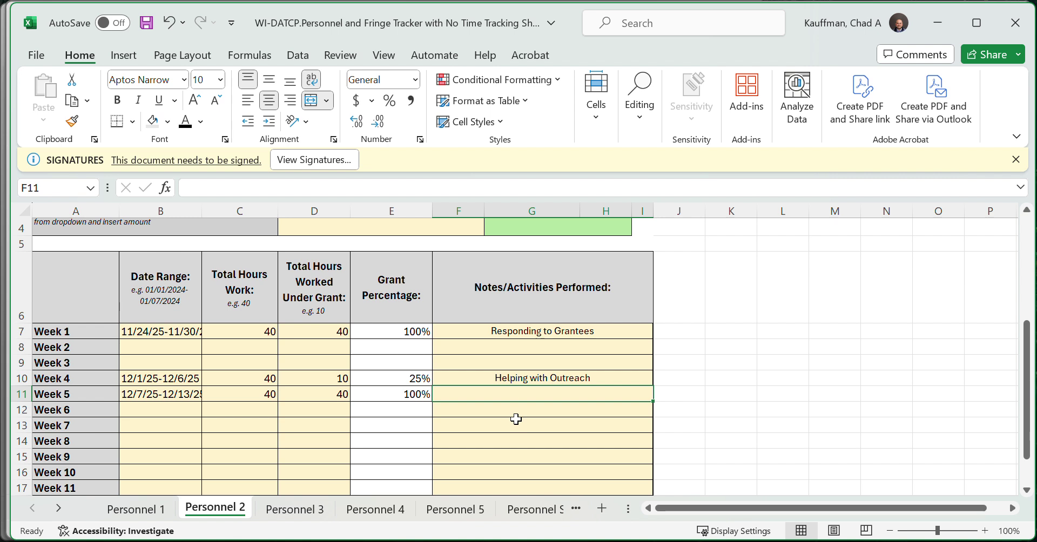
pyautogui.write('Reproti')
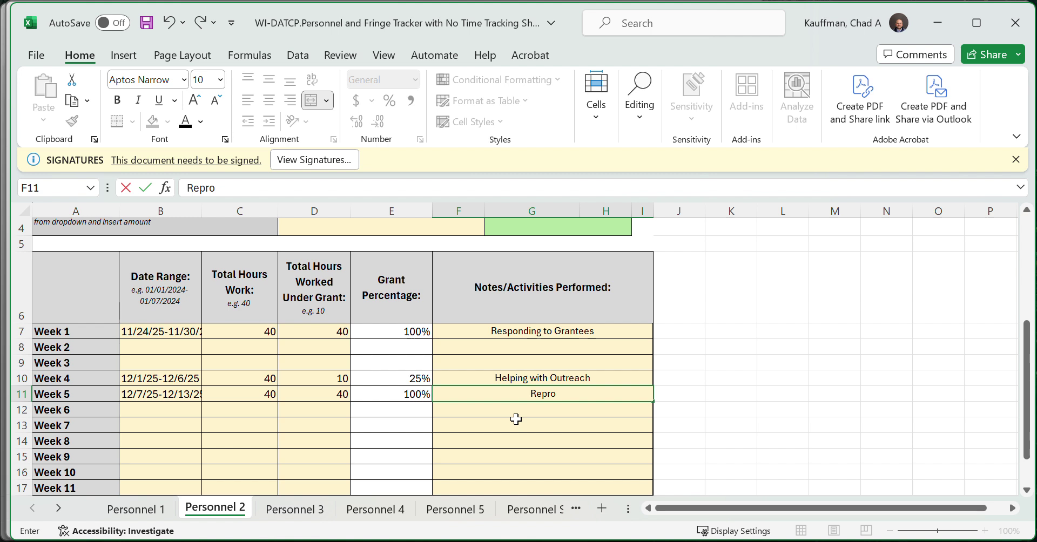
pyautogui.press('BackSpace')
pyautogui.press('BackSpace')
pyautogui.press('BackSpace')
pyautogui.press('BackSpace')
pyautogui.write('orting')
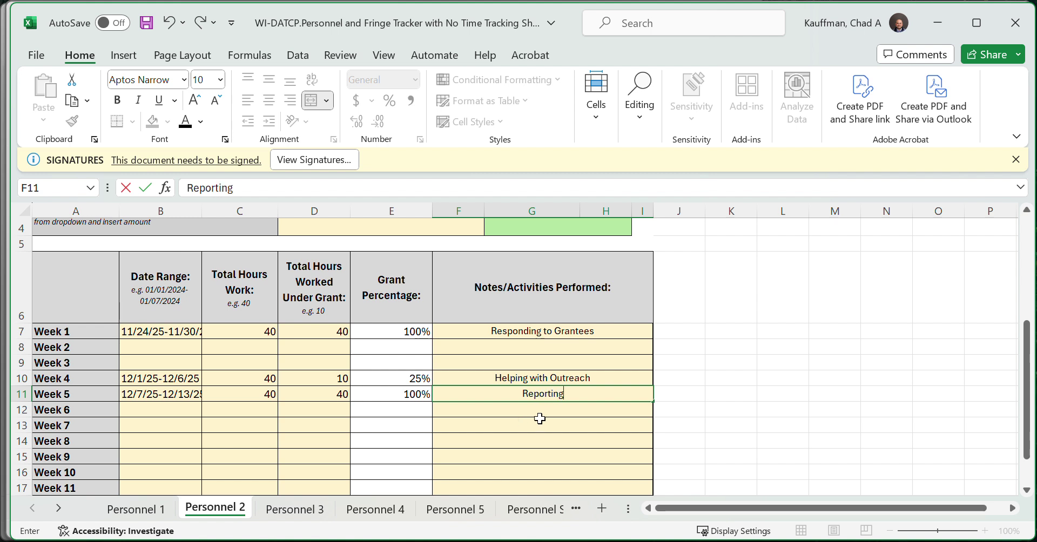
pyautogui.click(717, 434)
# - Open the Personnel Summary sheet and review the hours, salary, fringe and total costs calculated for each employee
pyautogui.scroll(-1, 718, 435)
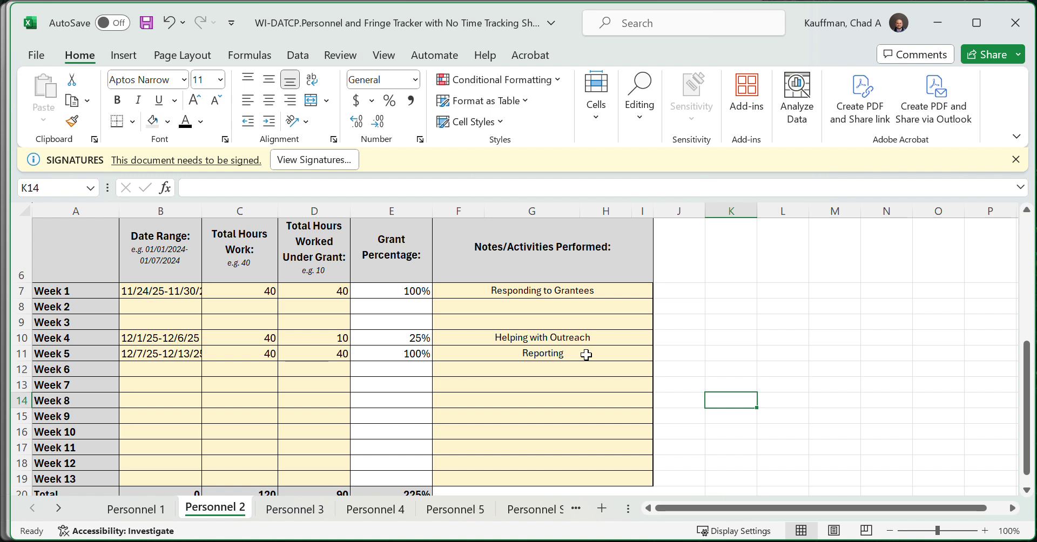
pyautogui.click(538, 509)
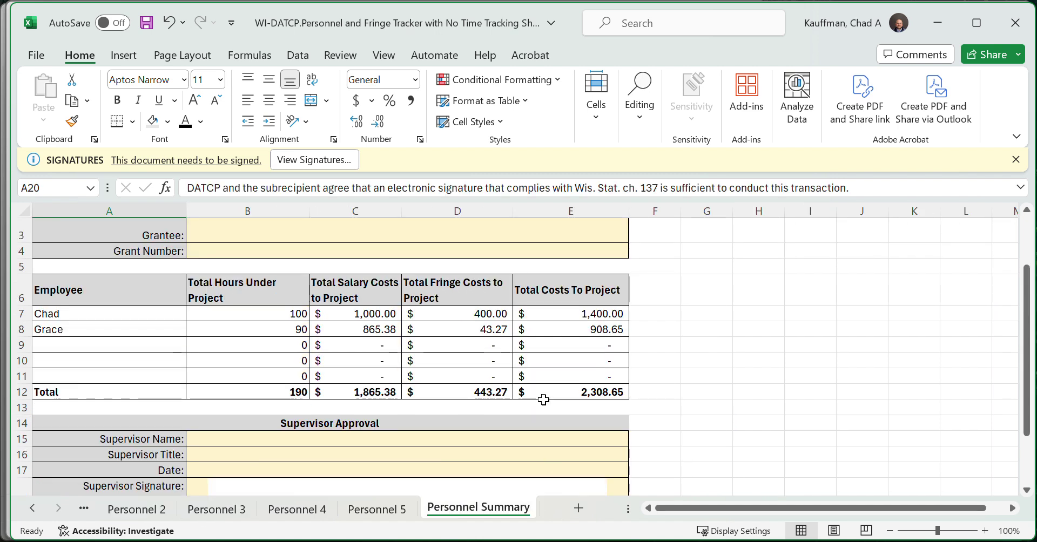
pyautogui.scroll(1, 543, 399)
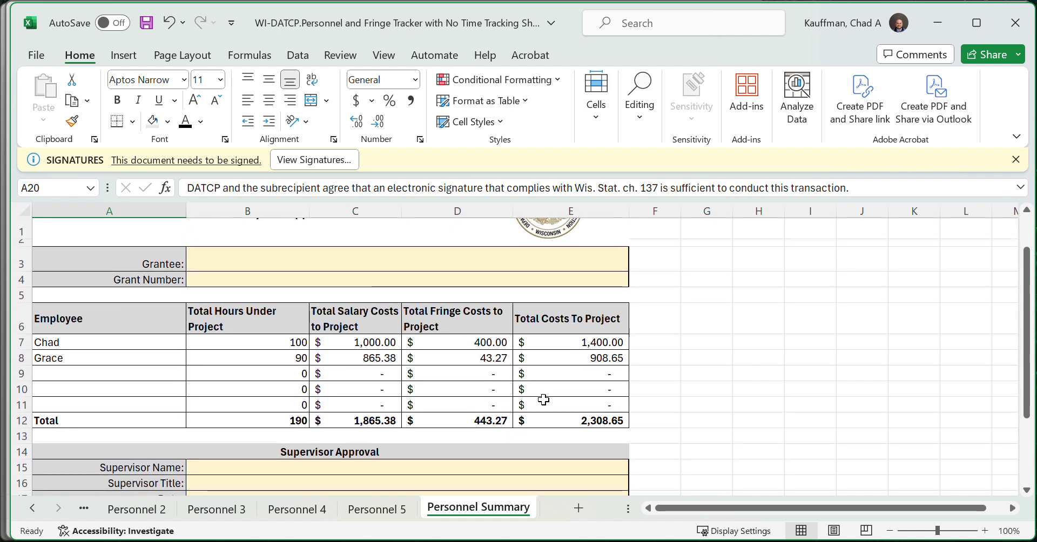
pyautogui.scroll(2, 543, 400)
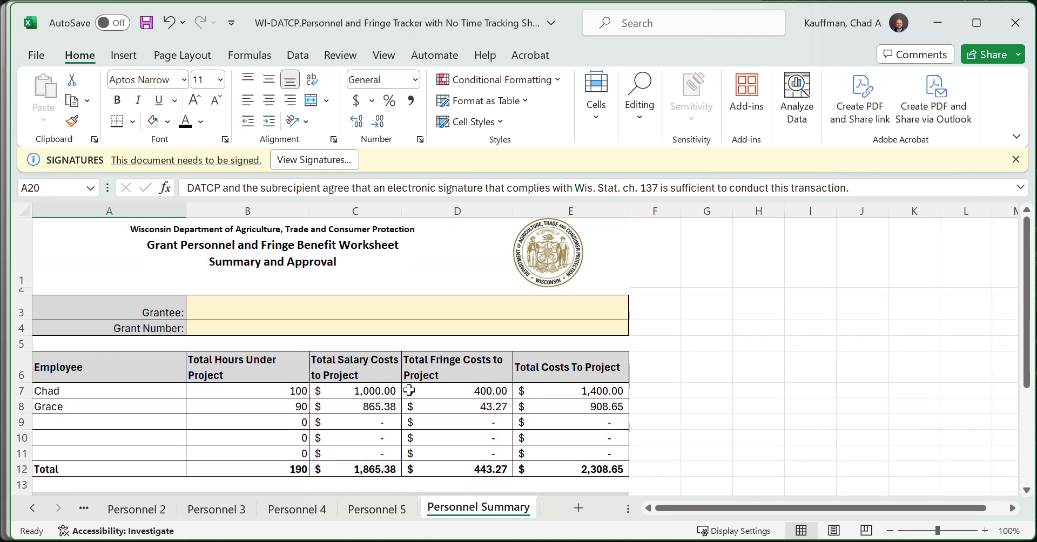
pyautogui.scroll(-1, 409, 390)
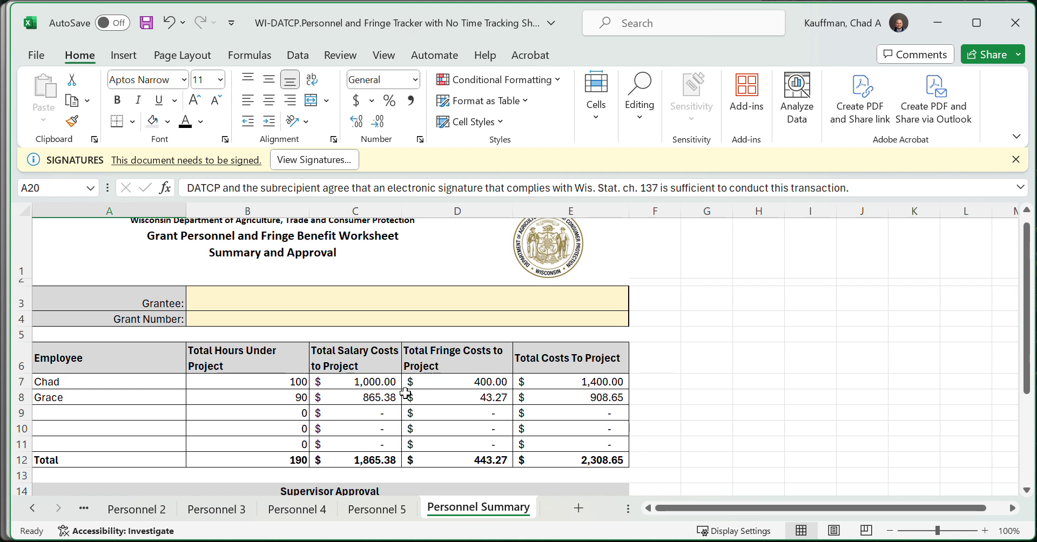
pyautogui.scroll(-1, 405, 393)
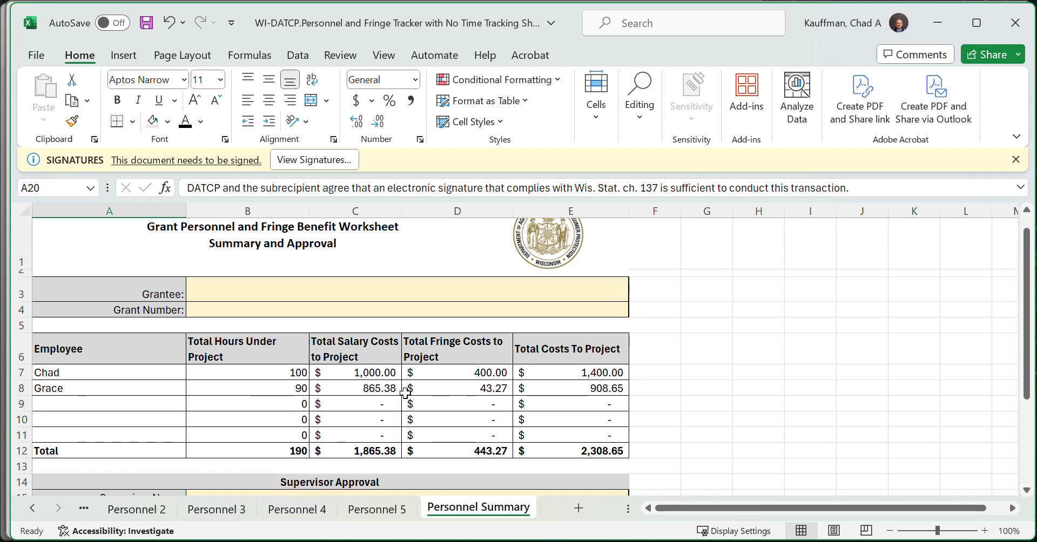
pyautogui.scroll(1, 246, 392)
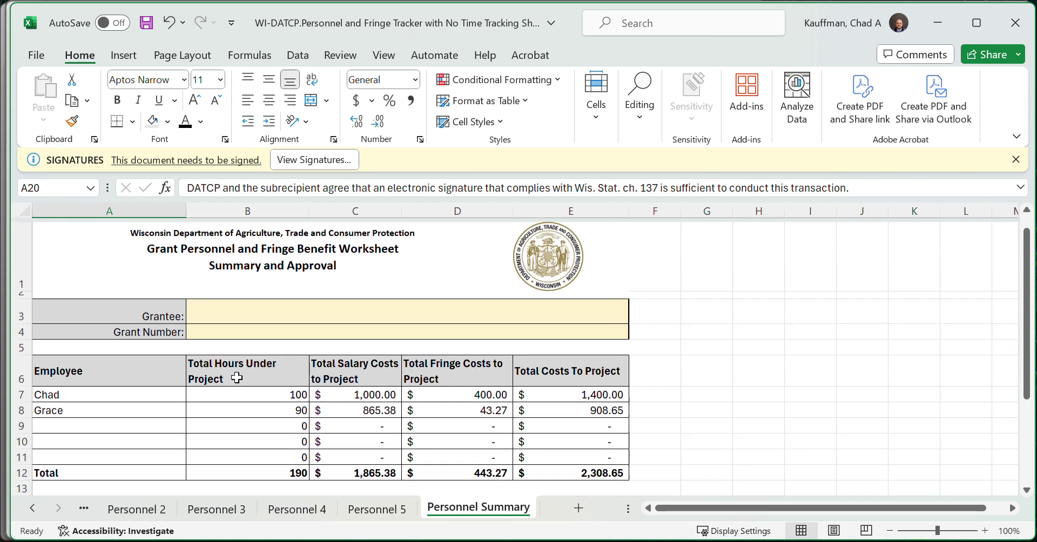
pyautogui.scroll(-1, 237, 378)
# - Fill in the summary's grantee as Kauffman Farms and the grant number as RFSI WI100
pyautogui.click(243, 312)
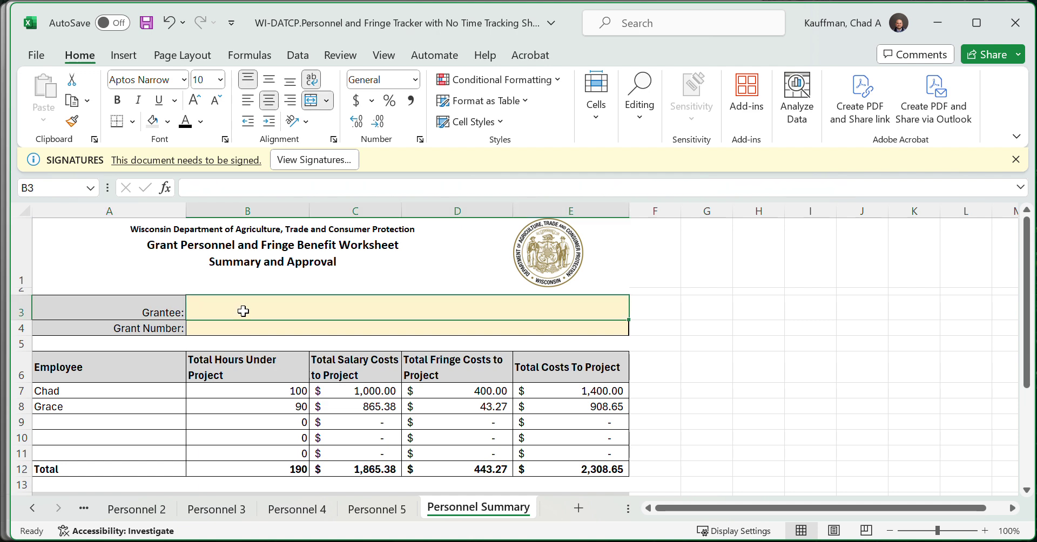
pyautogui.write('Kauffman Farms')
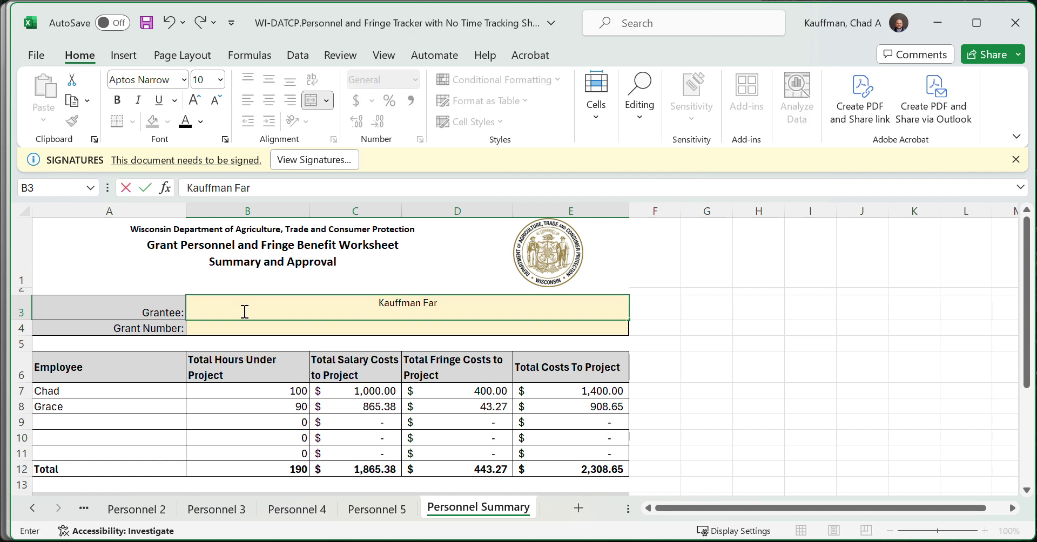
pyautogui.click(250, 327)
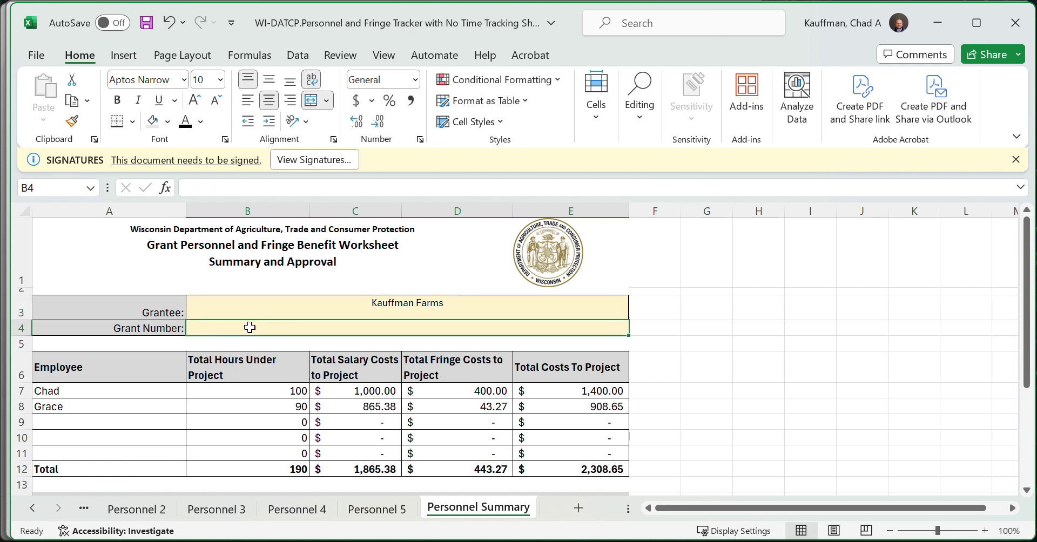
pyautogui.write('RFSI W')
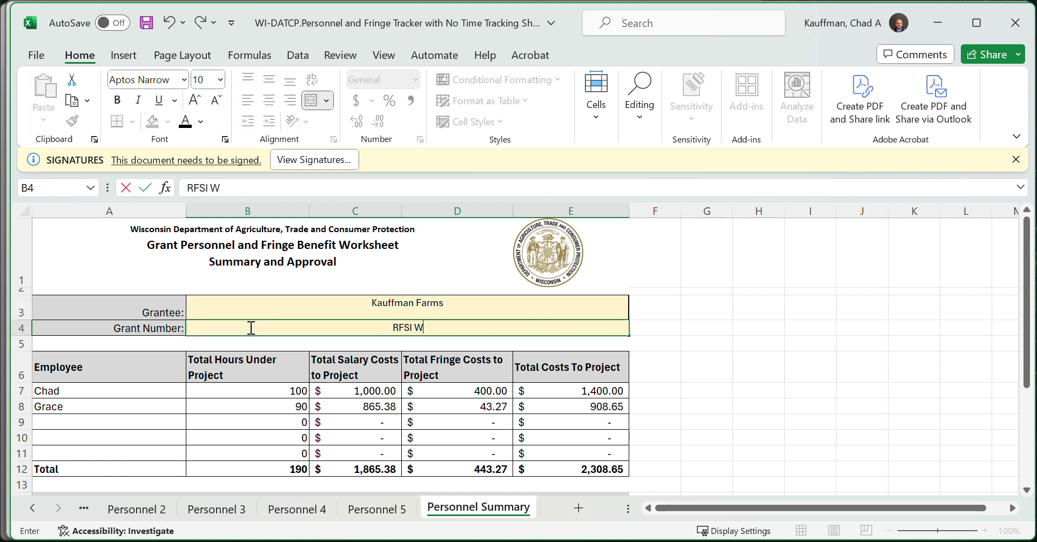
pyautogui.write('I100')
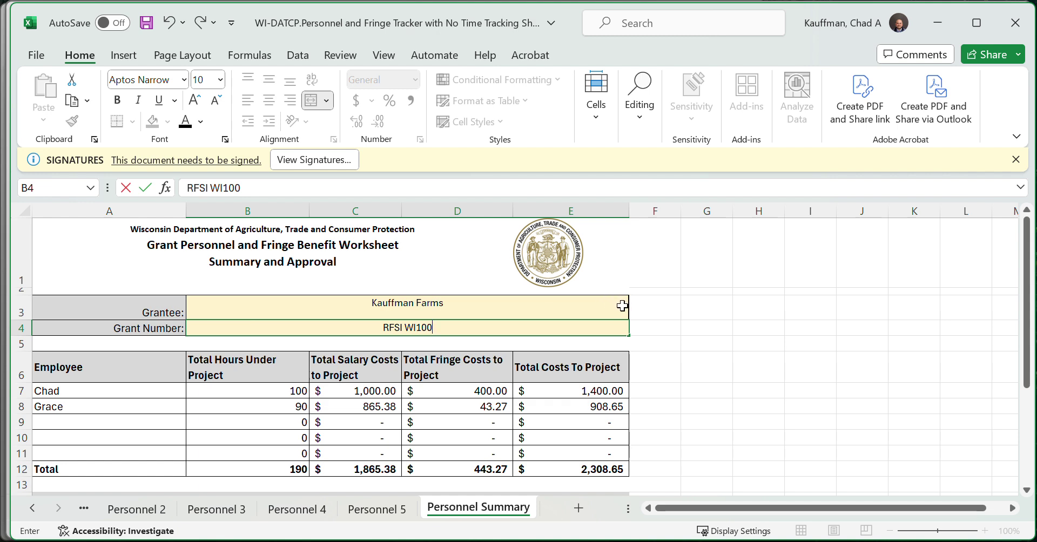
pyautogui.click(666, 341)
# - Select the Supervisor Name field in the Supervisor Approval section of the Personnel Summary sheet
pyautogui.scroll(-2, 666, 340)
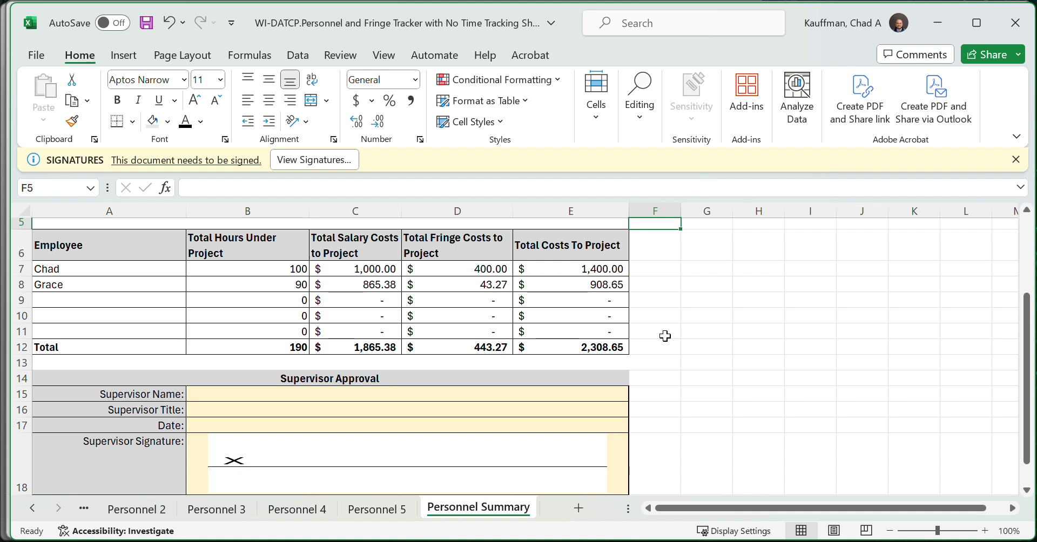
pyautogui.scroll(-1, 665, 336)
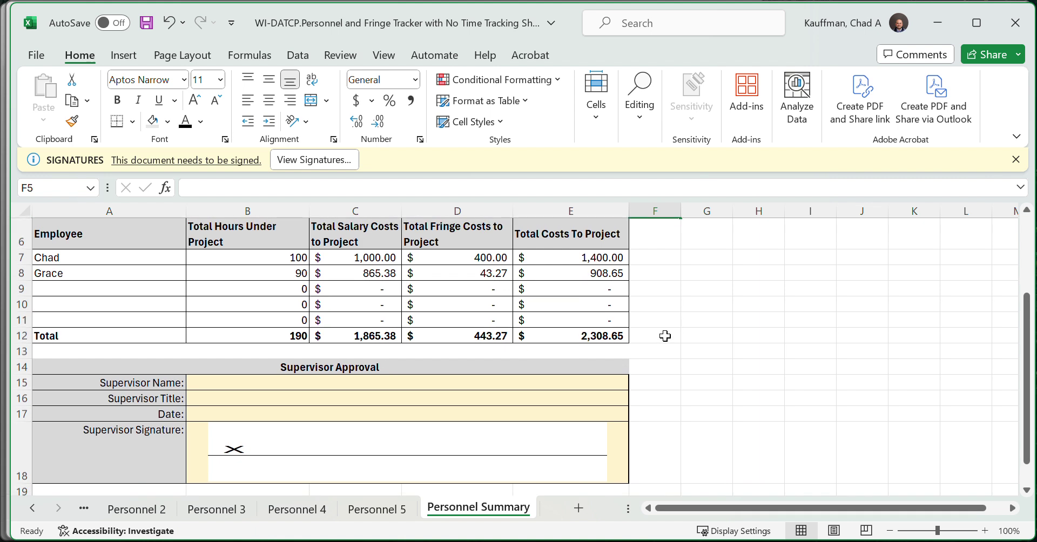
pyautogui.click(478, 386)
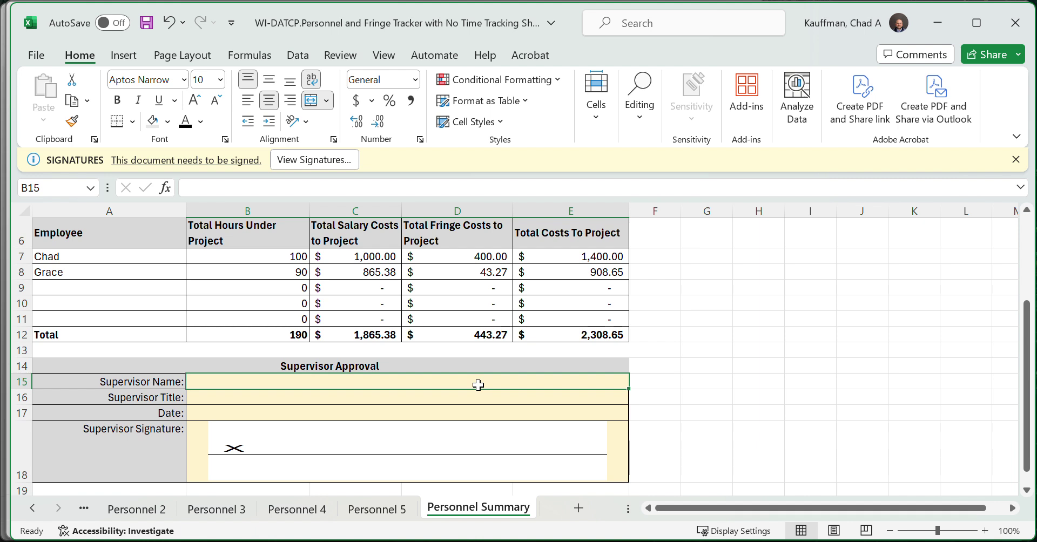
pyautogui.scroll(-1, 478, 385)
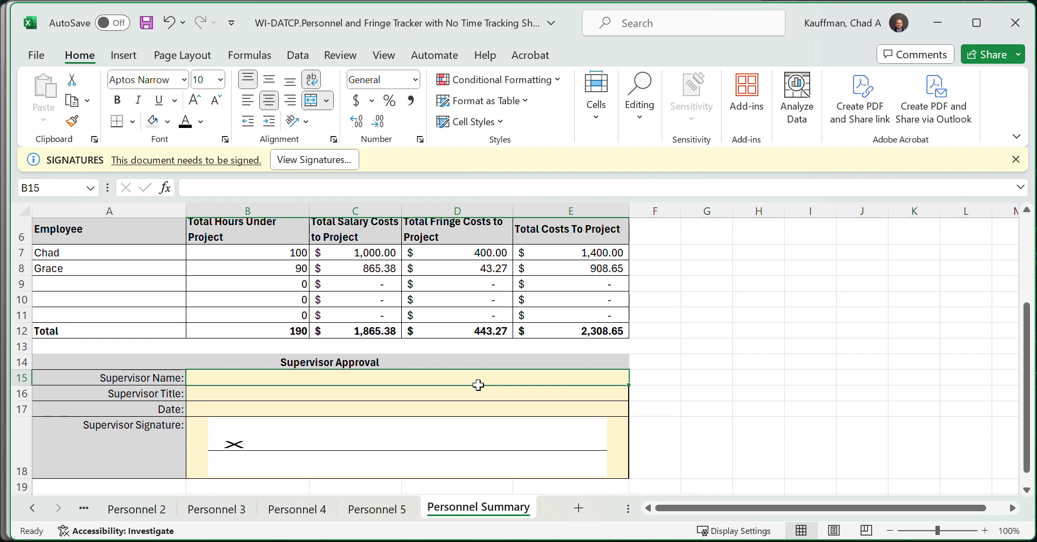
pyautogui.scroll(-1, 478, 384)
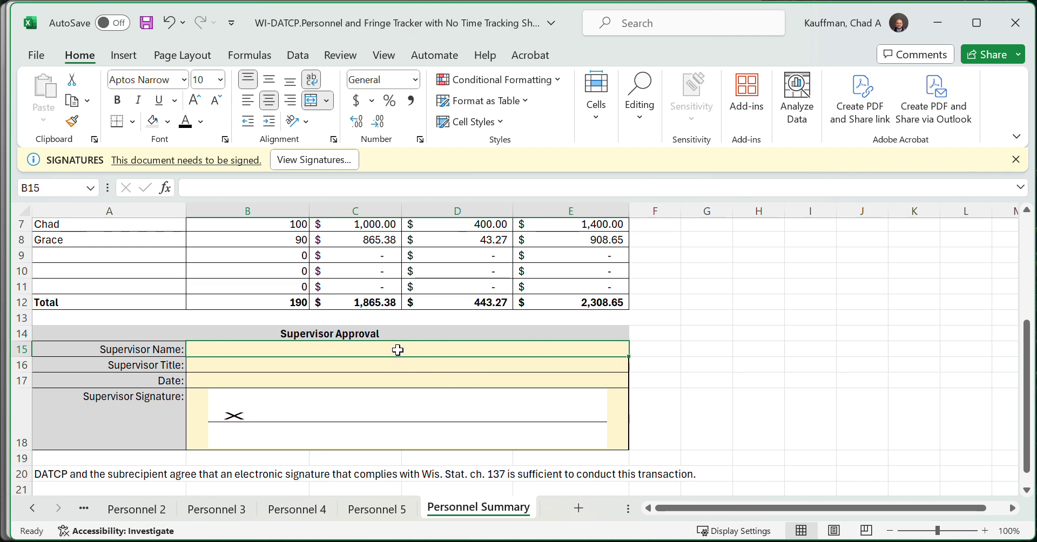
pyautogui.scroll(-1, 398, 350)
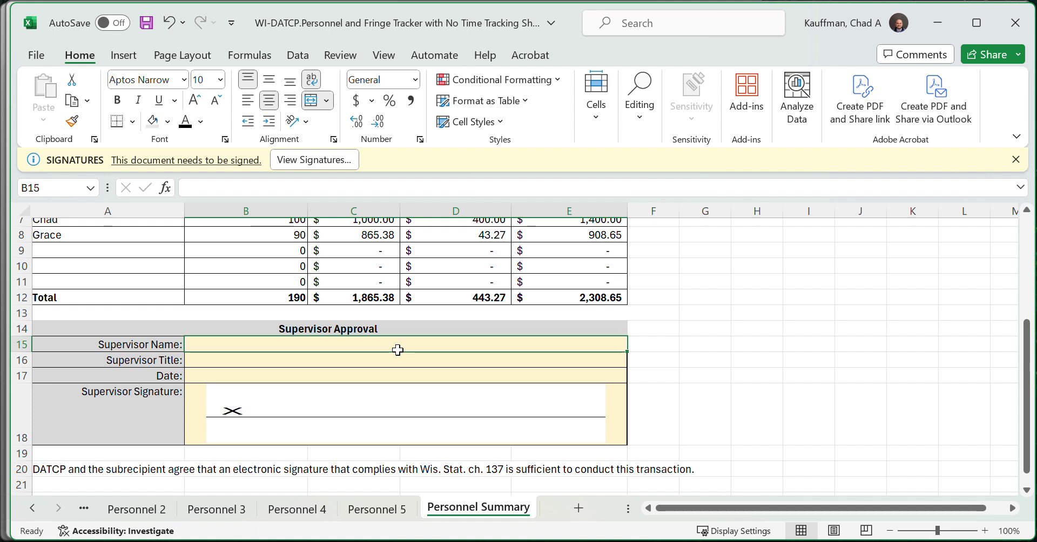
pyautogui.write('Chad')
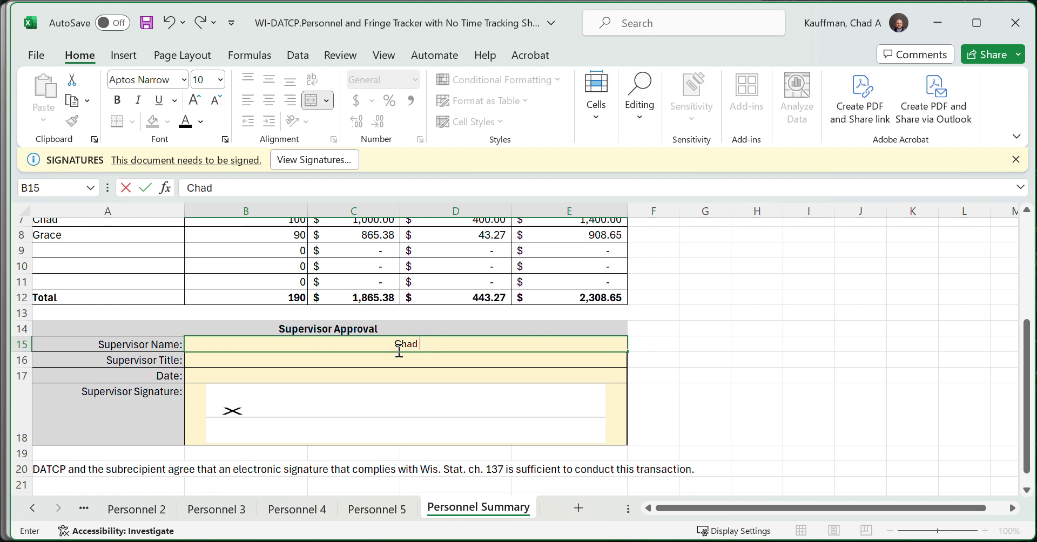
pyautogui.press('BackSpace')
pyautogui.press('BackSpace')
pyautogui.press('BackSpace')
pyautogui.press('BackSpace')
# - Complete the Supervisor Approval fields with the supervisor's name, the title Director and the date 1/24/25
pyautogui.scroll(-1, 399, 351)
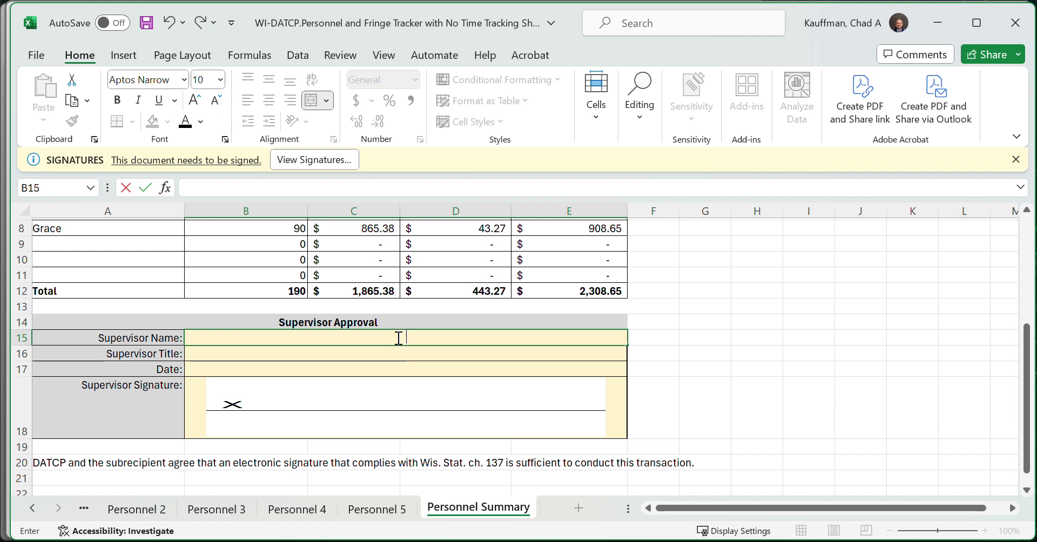
pyautogui.write('Kara')
pyautogui.click(401, 353)
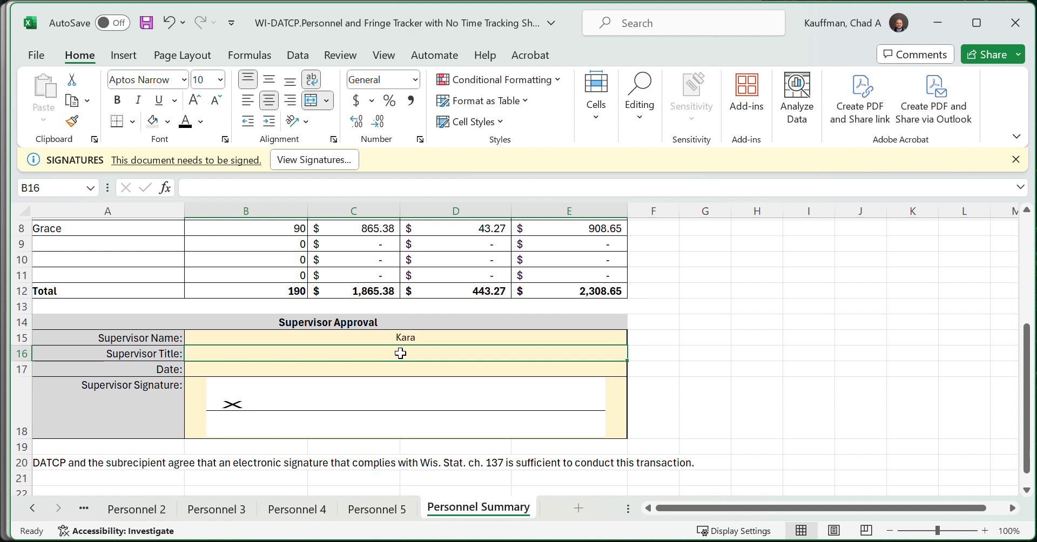
pyautogui.write('Director')
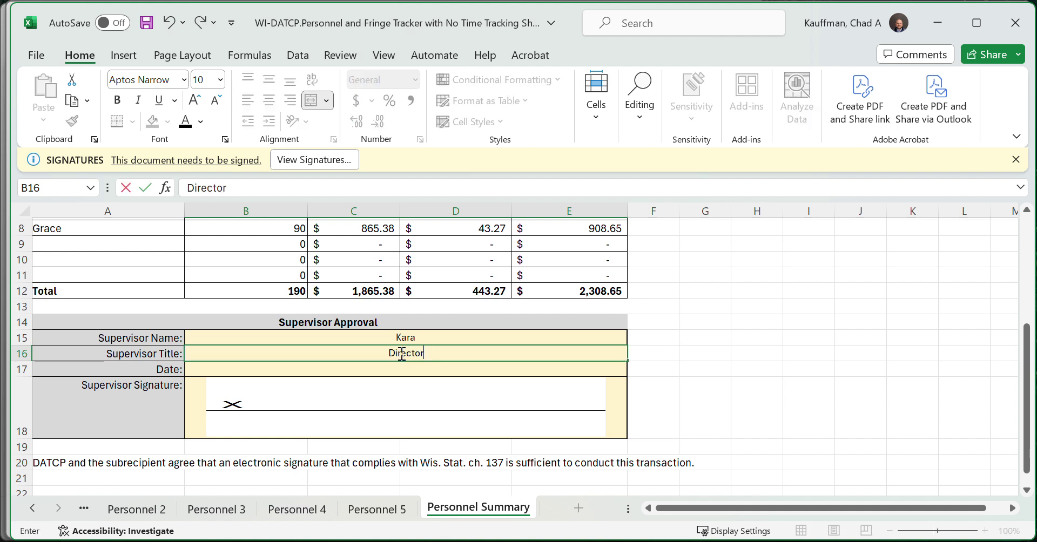
pyautogui.press('Return')
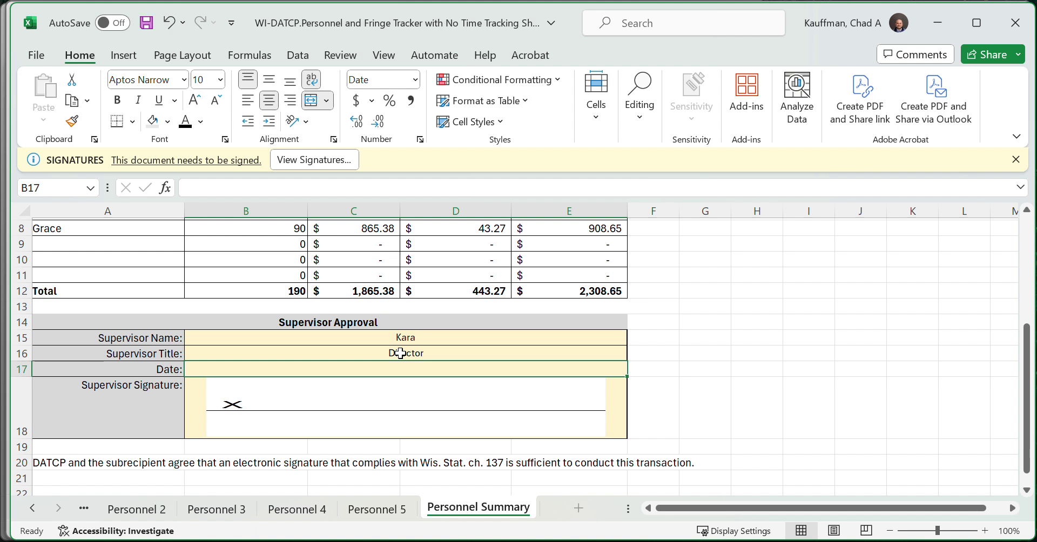
pyautogui.write('1/24/25')
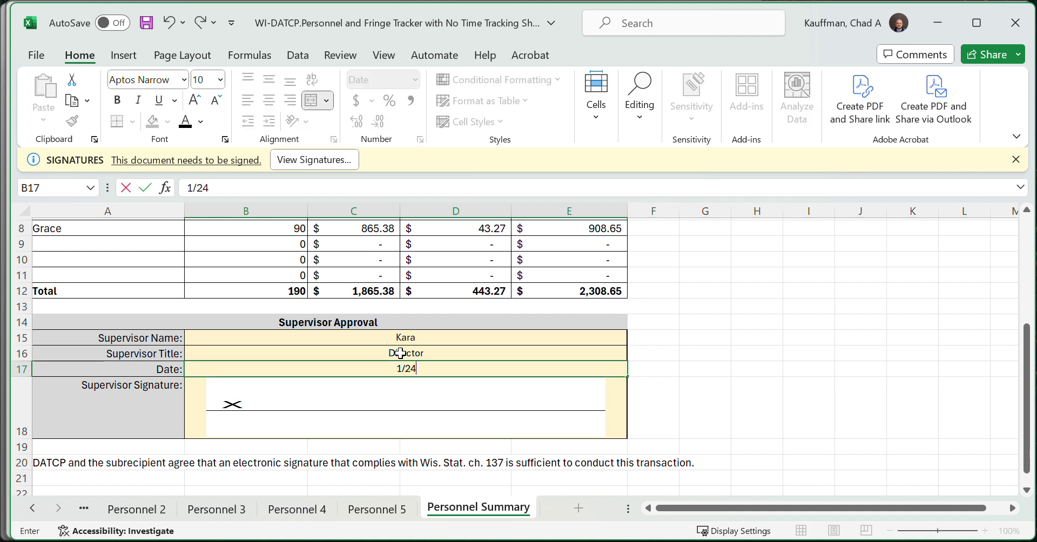
# - Commit the approval date and open the signing dialog for the Supervisor Signature line
pyautogui.click(744, 436)
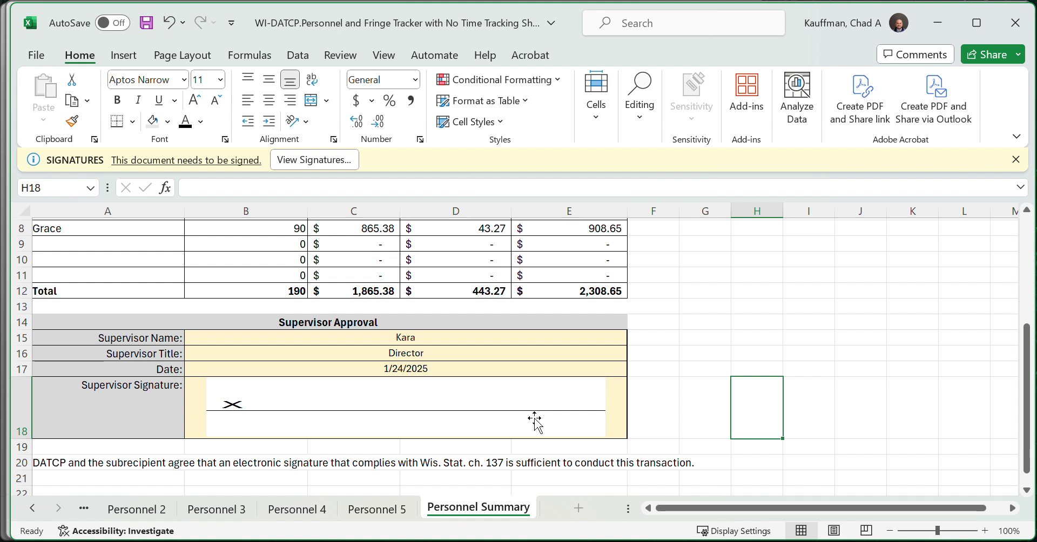
pyautogui.click(535, 420)
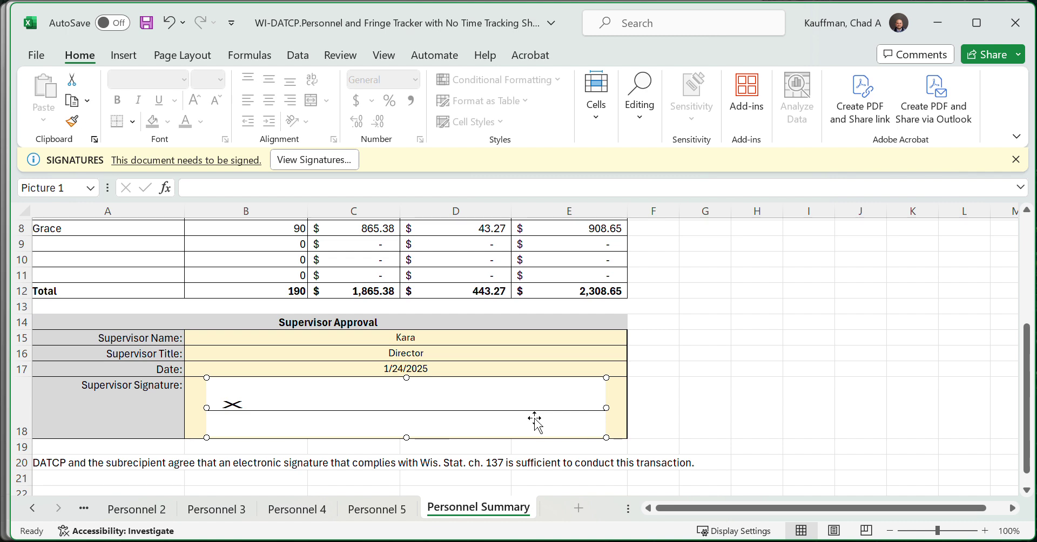
pyautogui.doubleClick(535, 419)
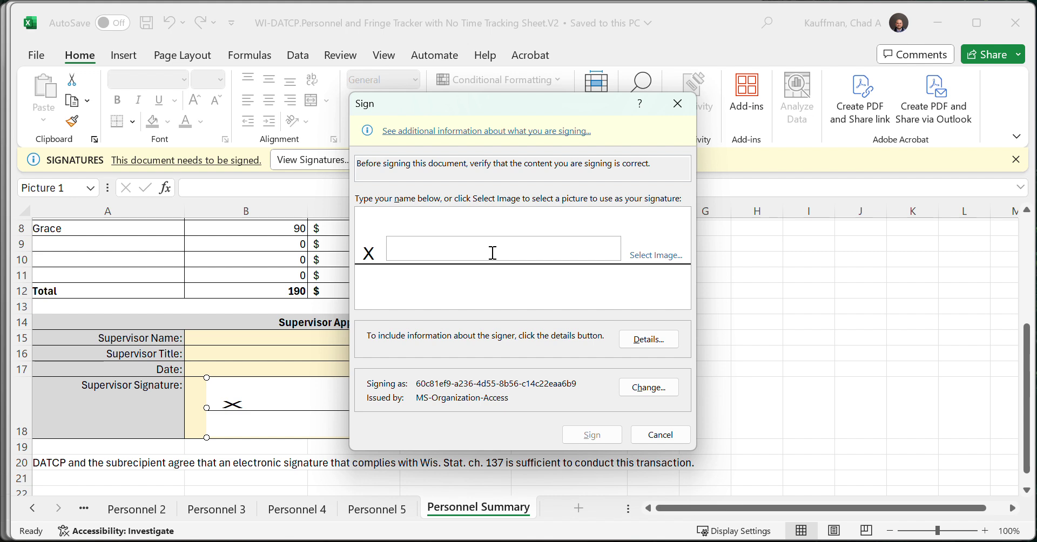
# - Enter the signer's first name, capitalized, as the typed signature for the supervisor signature line
pyautogui.write('chad f')
pyautogui.press('BackSpace')
pyautogui.press('BackSpace')
pyautogui.press('BackSpace')
pyautogui.press('BackSpace')
pyautogui.press('BackSpace')
pyautogui.press('BackSpace')
pyautogui.write('Chad')
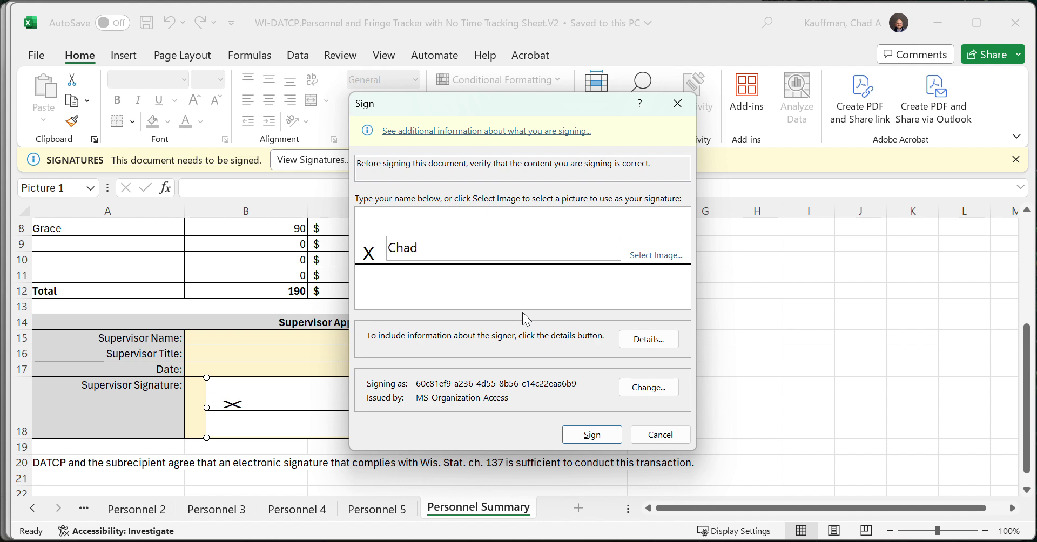
# - Clear the typed signature and cancel signing the document
pyautogui.press('BackSpace')
pyautogui.press('BackSpace')
pyautogui.press('BackSpace')
pyautogui.press('BackSpace')
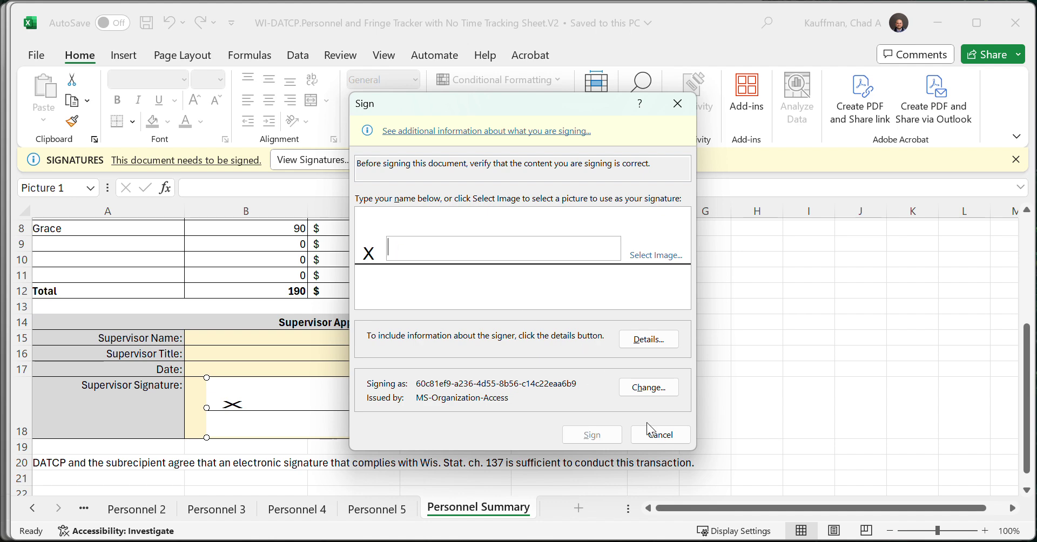
pyautogui.click(655, 433)
pyautogui.click(752, 402)
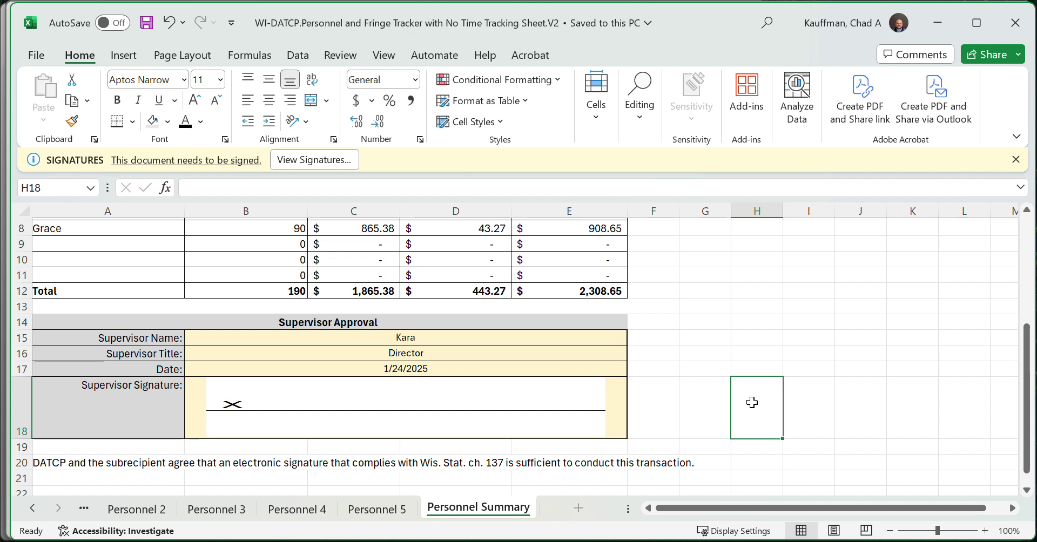
pyautogui.scroll(-1, 753, 402)
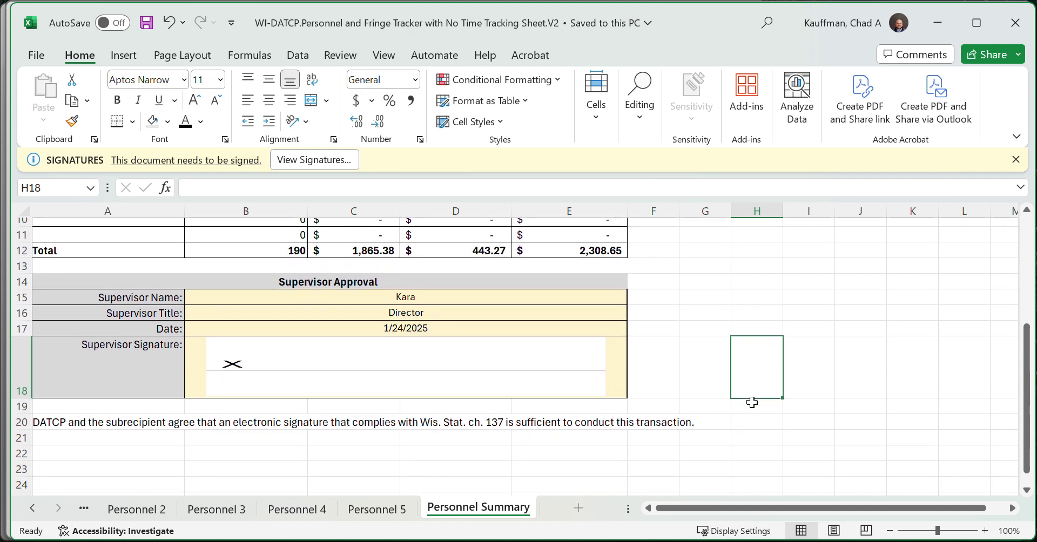
pyautogui.scroll(2, 752, 403)
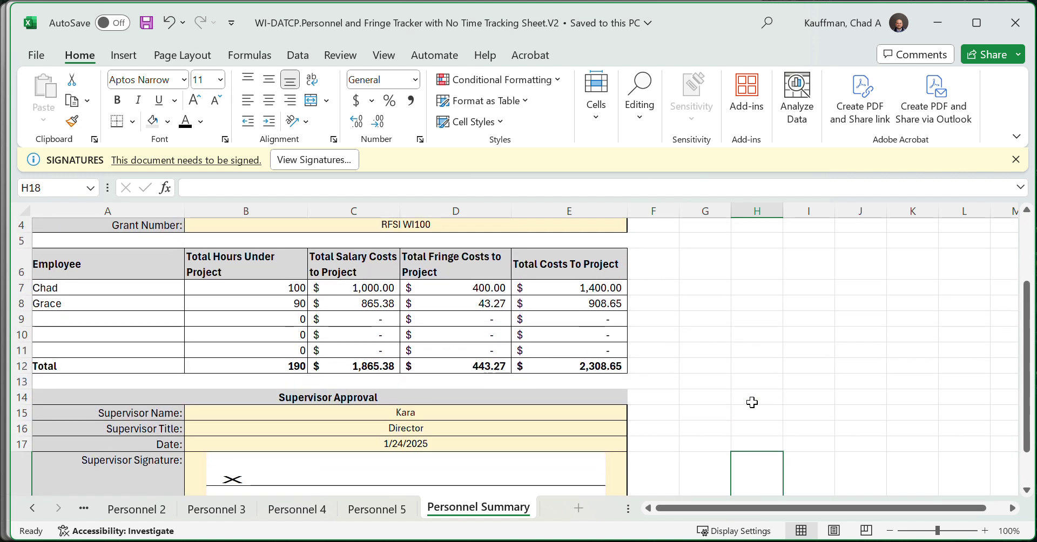
pyautogui.scroll(2, 753, 403)
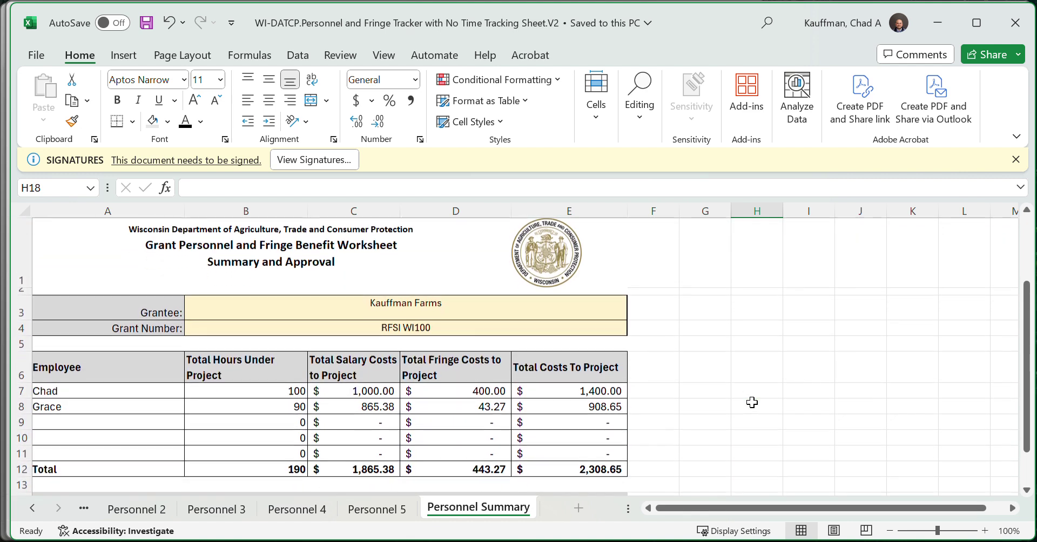